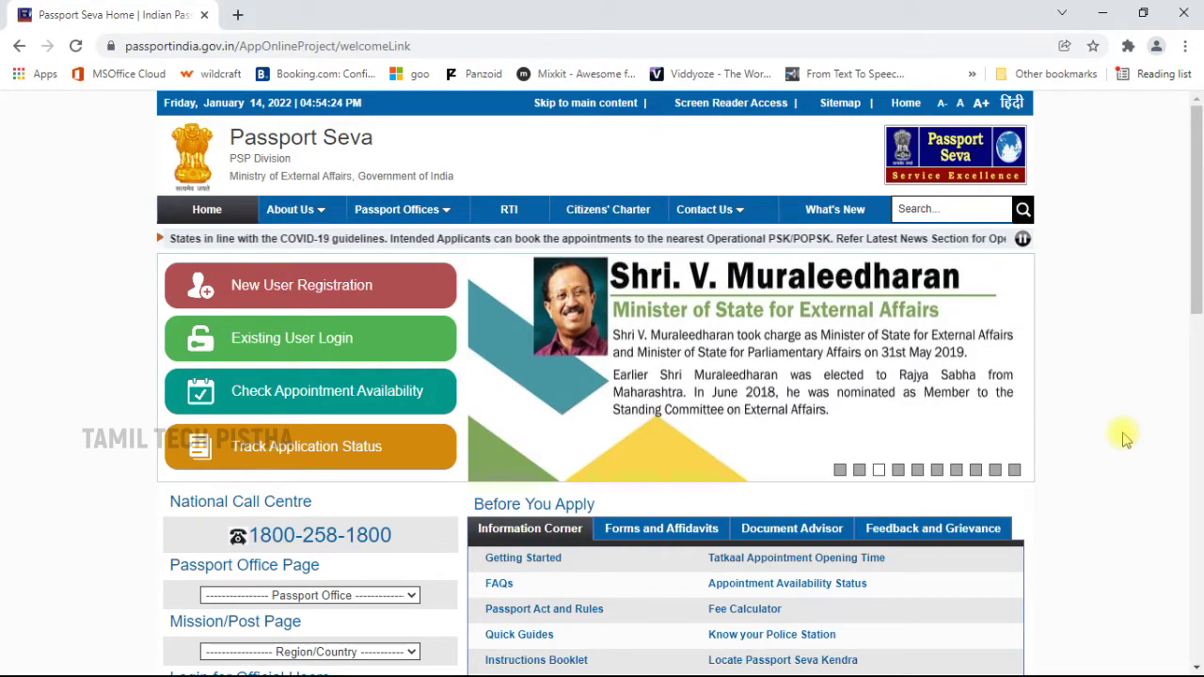
Choose New User Registration on the Passport Seva home page.
click(387, 295)
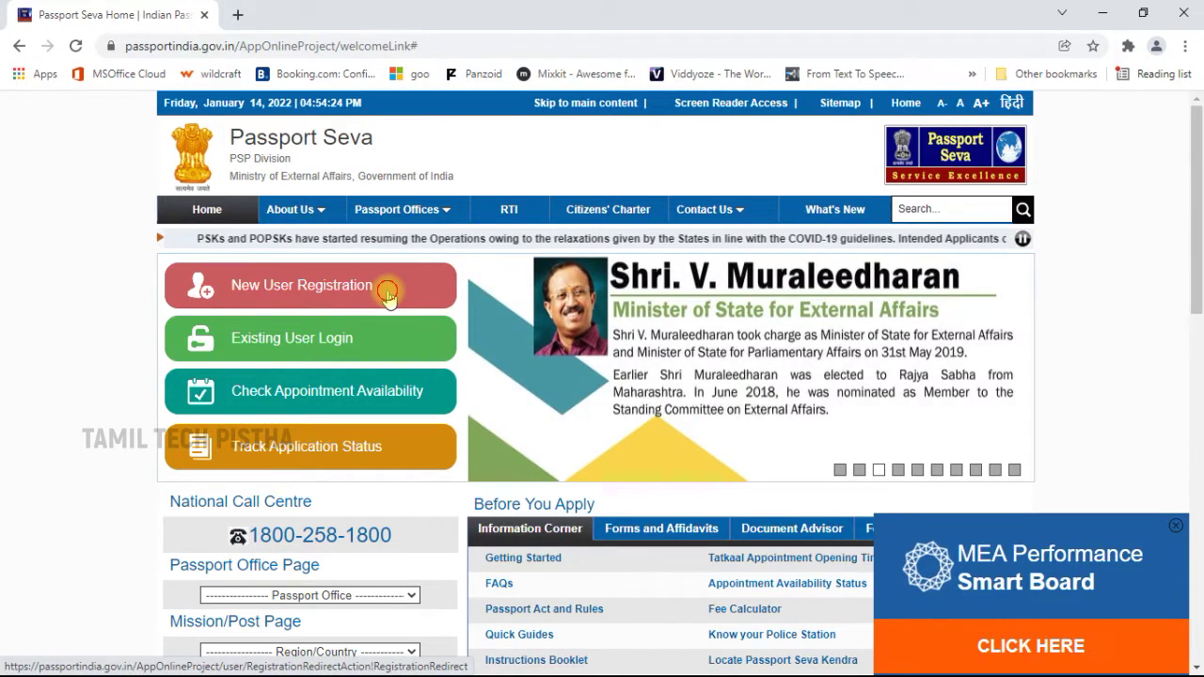
Scroll the User Registration form down to the captcha and Register button, then back up.
scroll(752, 354, down, 1)
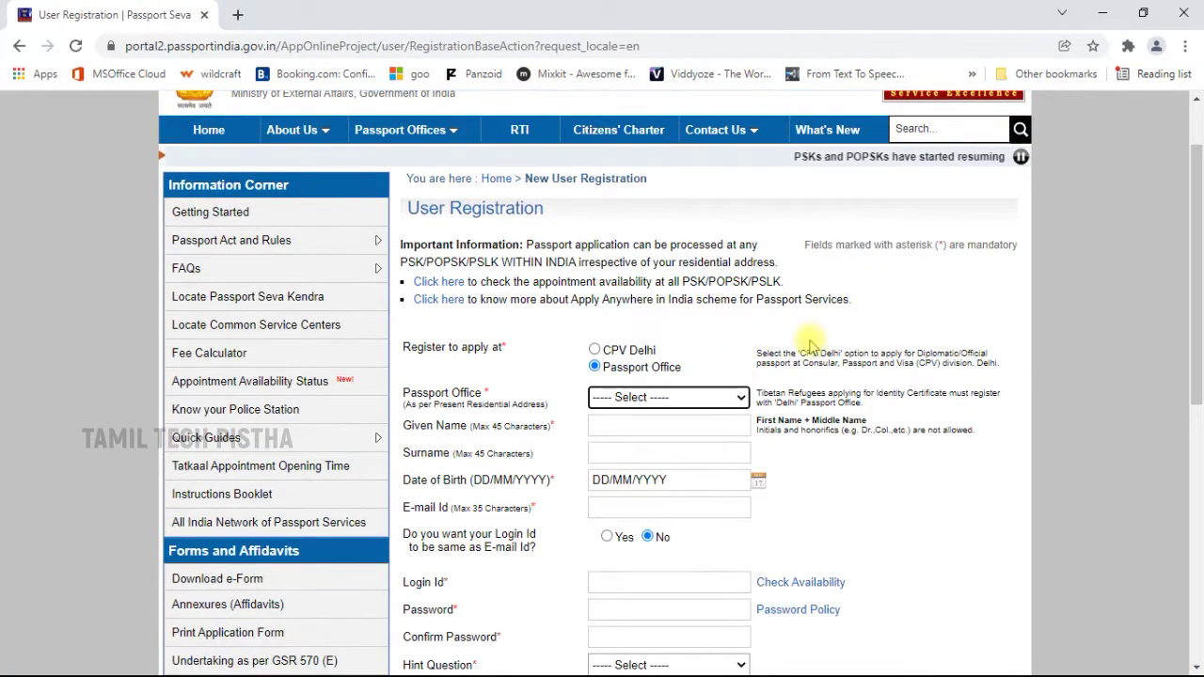
scroll(812, 340, down, 2)
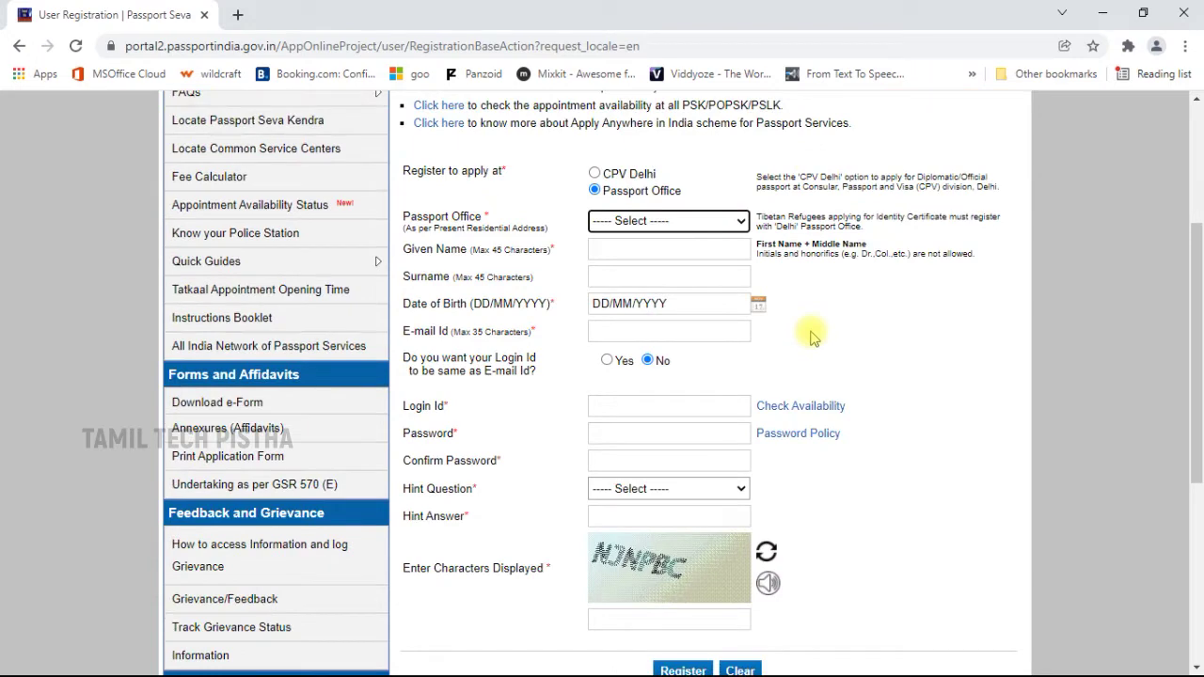
scroll(811, 336, up, 1)
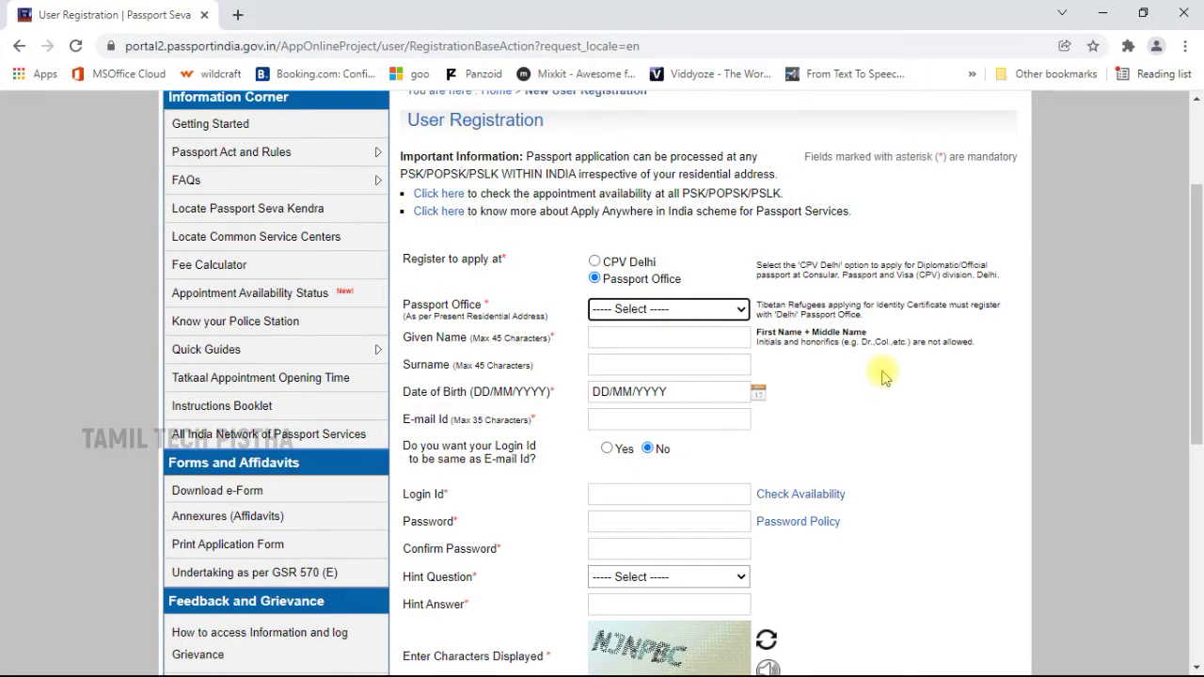
scroll(882, 376, up, 2)
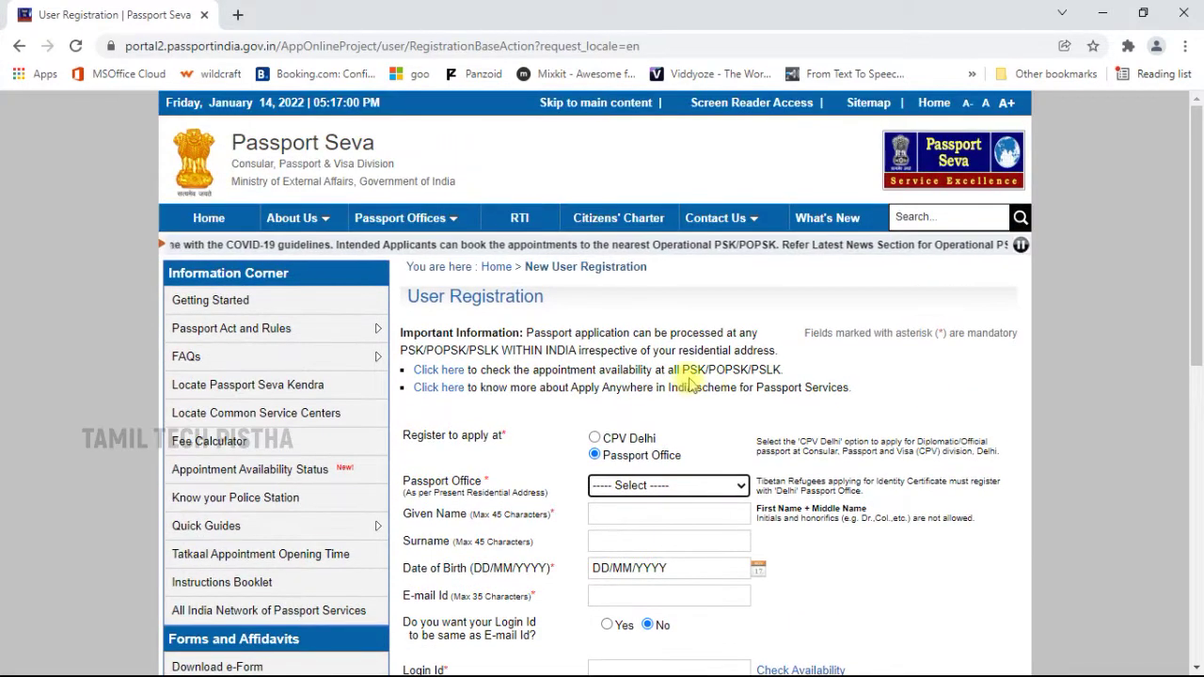
Log in as an existing user with the saved Login Id and the captcha.
click(208, 217)
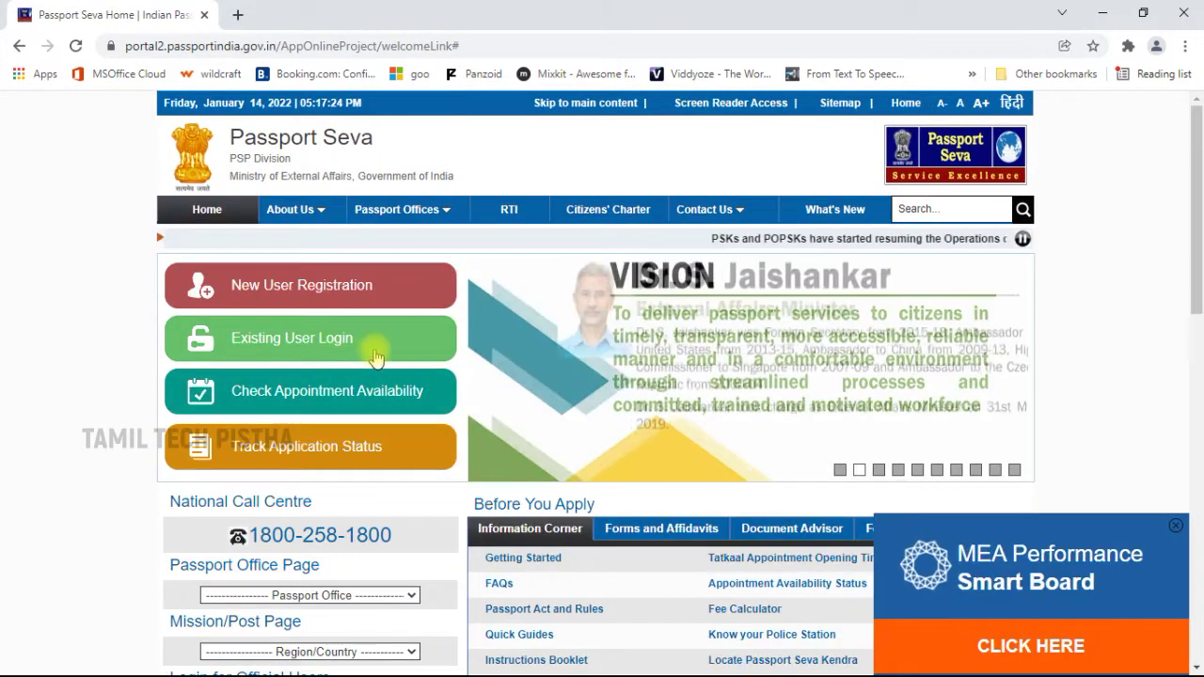
click(368, 349)
click(564, 363)
click(569, 393)
click(705, 416)
key(Tab)
text(U2S9B)
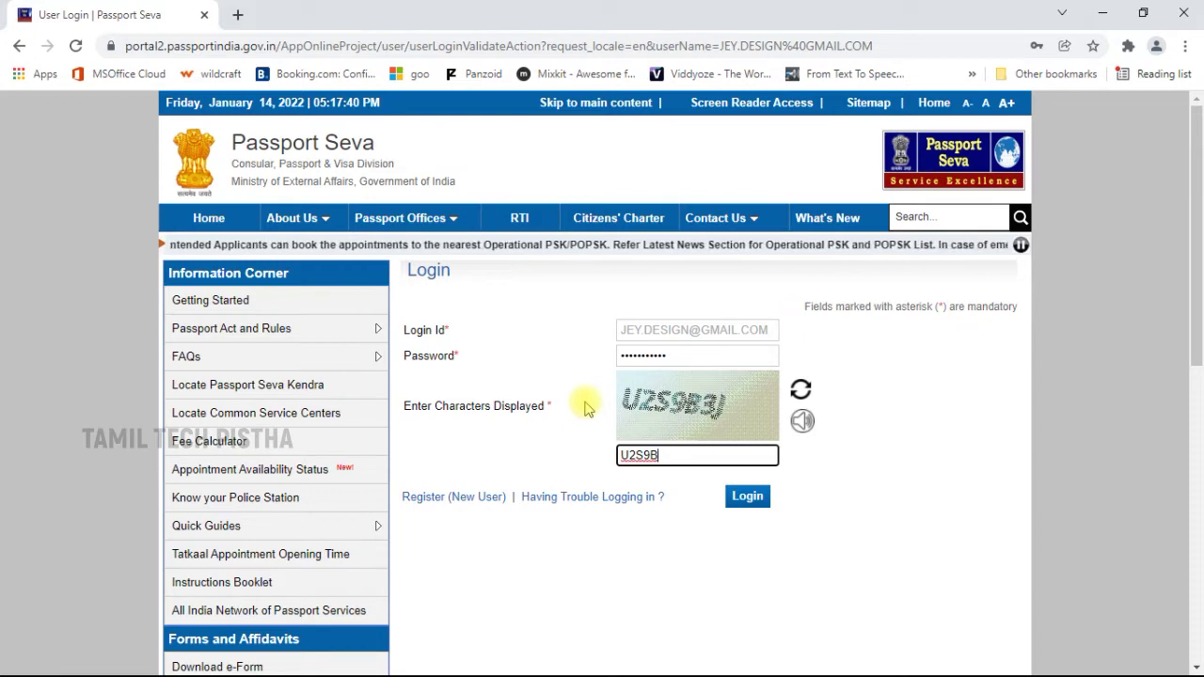
text(3J)
click(746, 495)
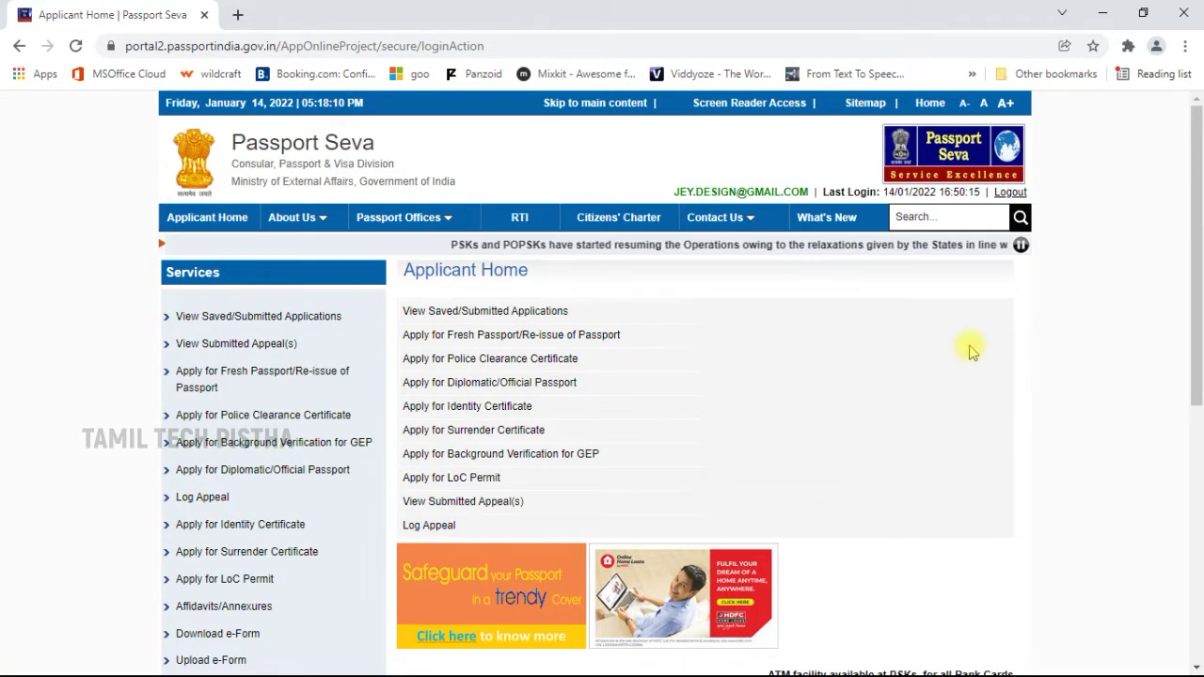
Start an Apply for Fresh Passport/Re-issue of Passport application from Applicant Home.
click(556, 337)
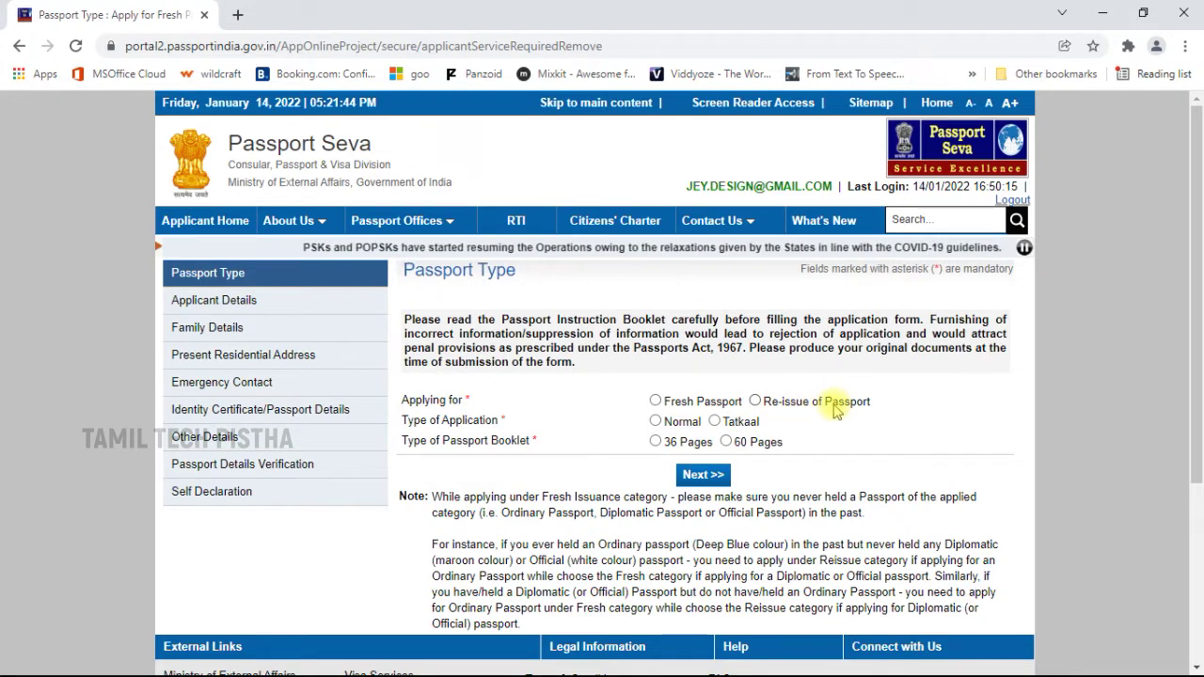
Select Fresh Passport, Normal application and a 36-page booklet, then proceed with Next.
click(655, 401)
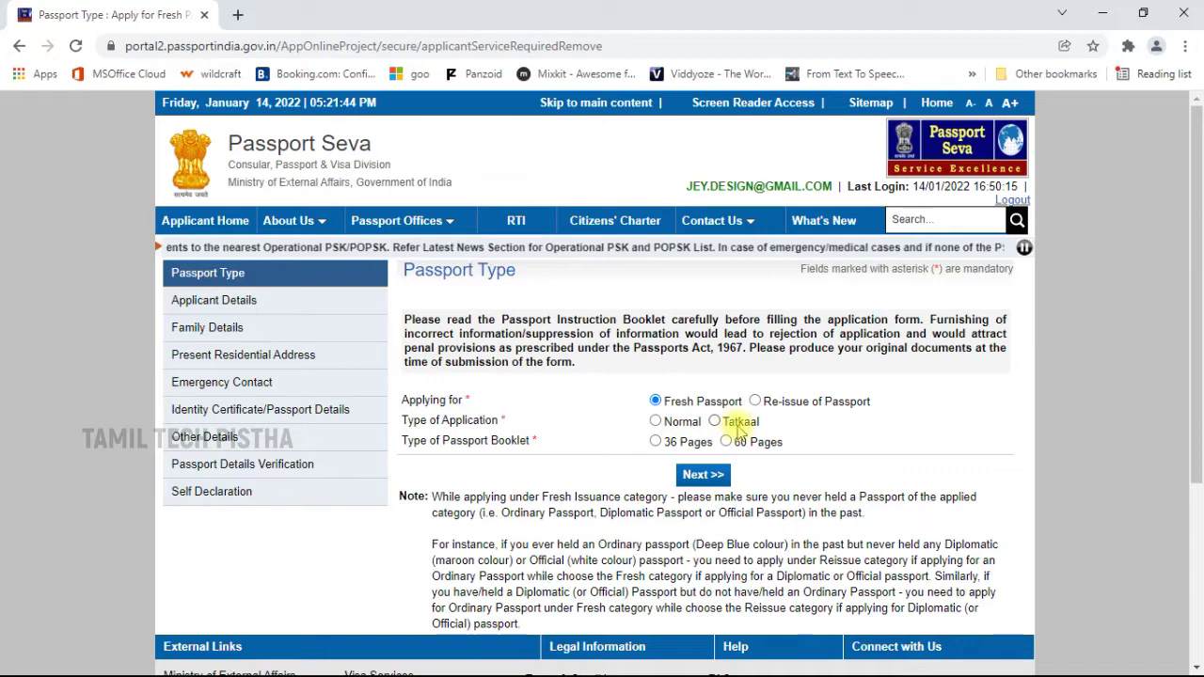
click(655, 421)
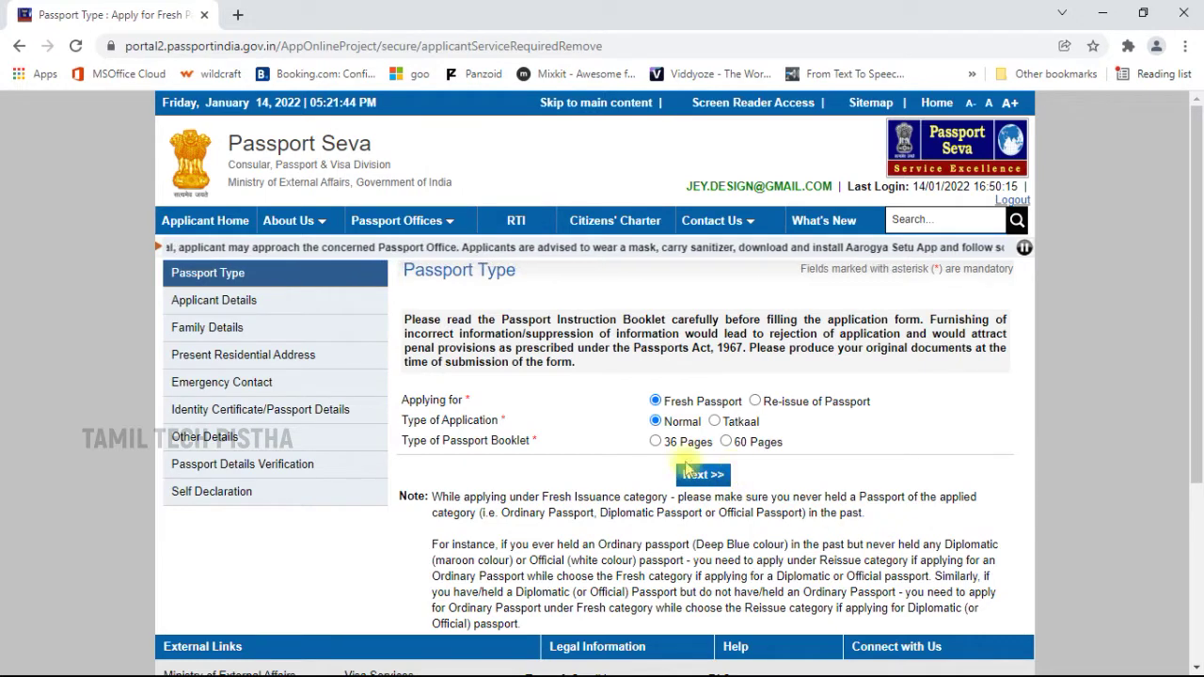
click(656, 442)
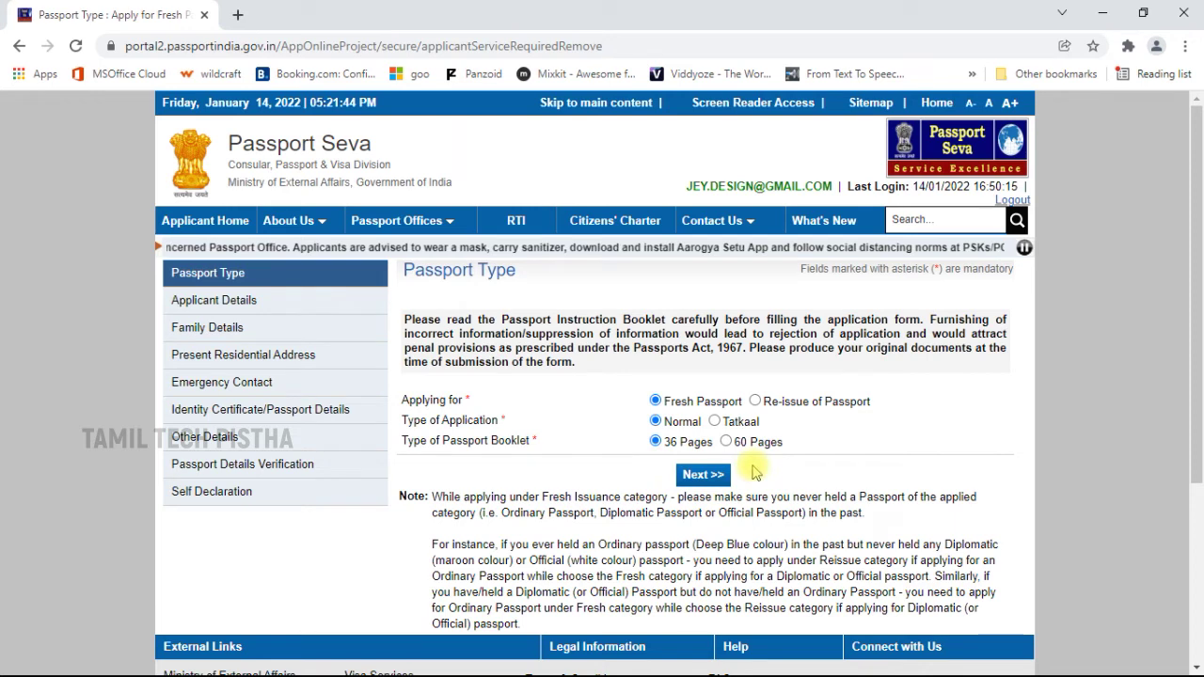
click(703, 475)
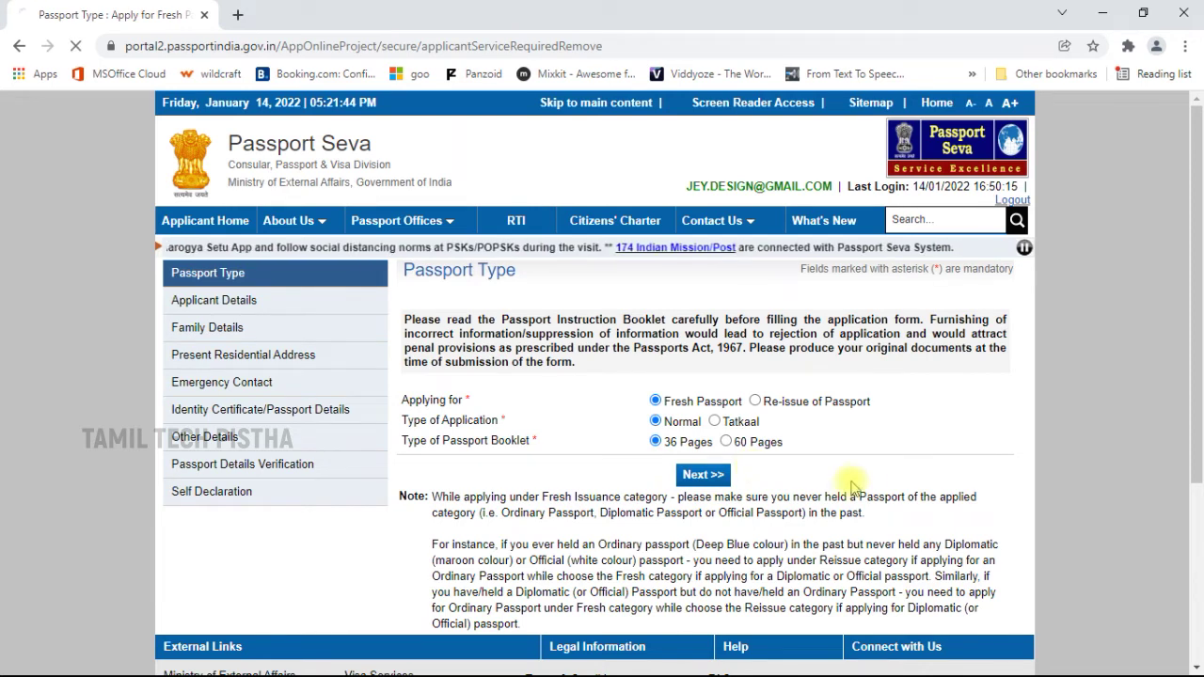
Enter the applicant's given name, choose Male, and answer No to aliases and name change.
scroll(902, 470, down, 1)
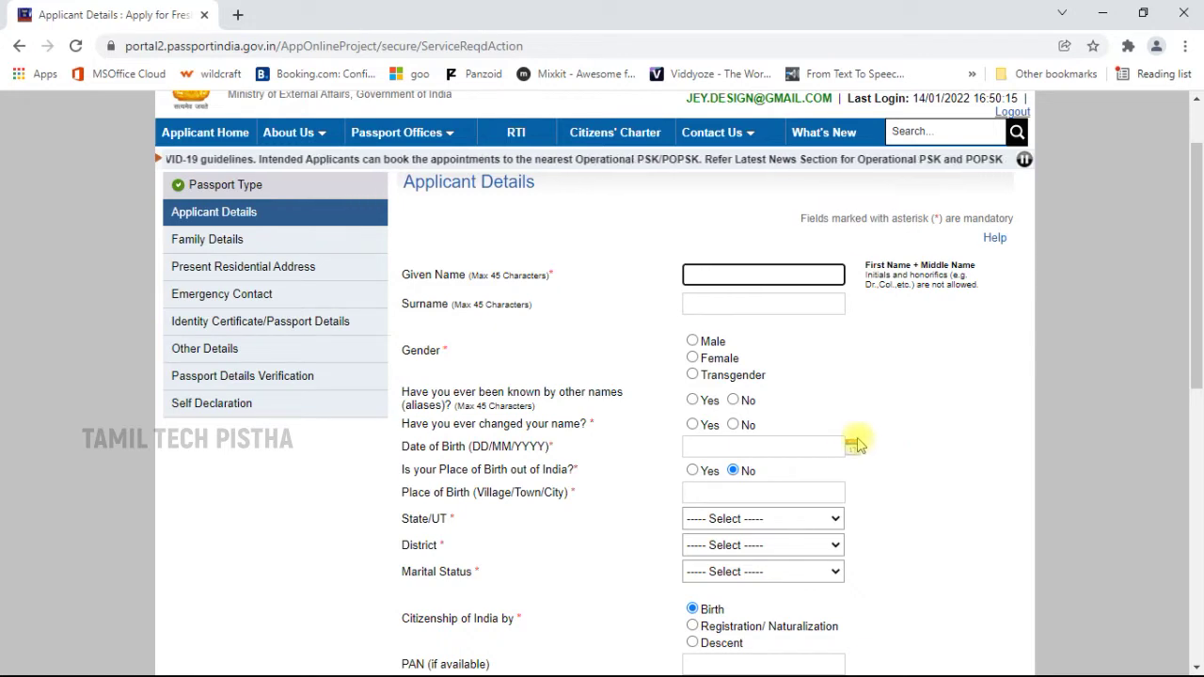
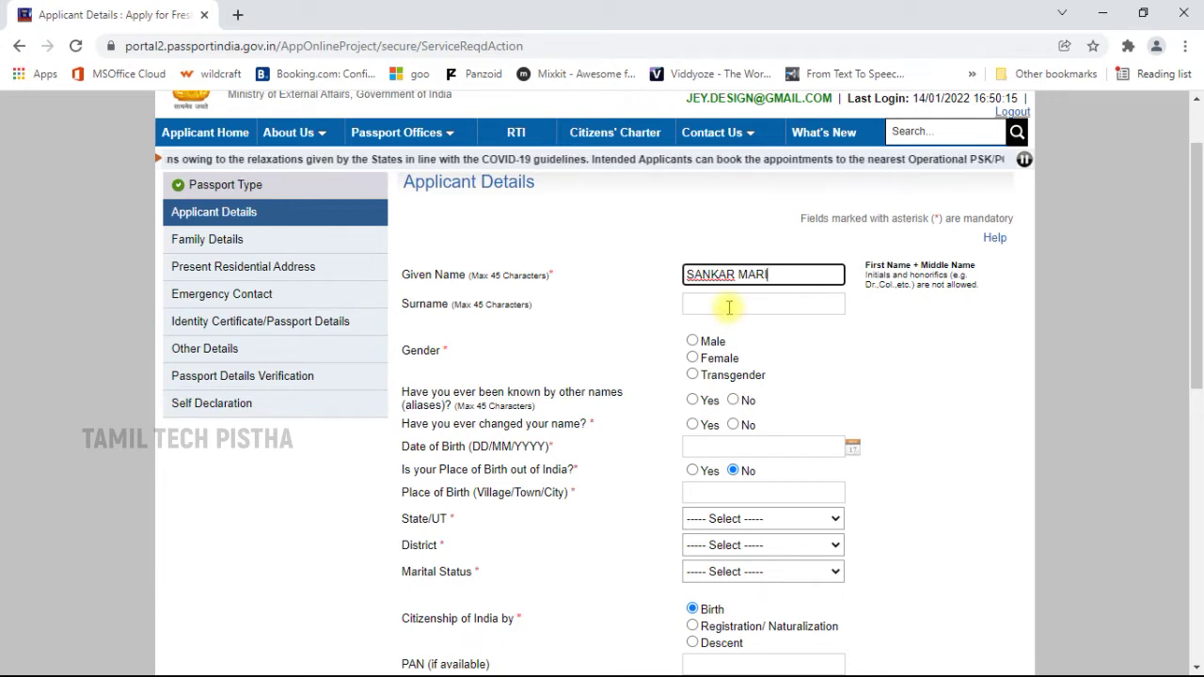
click(693, 341)
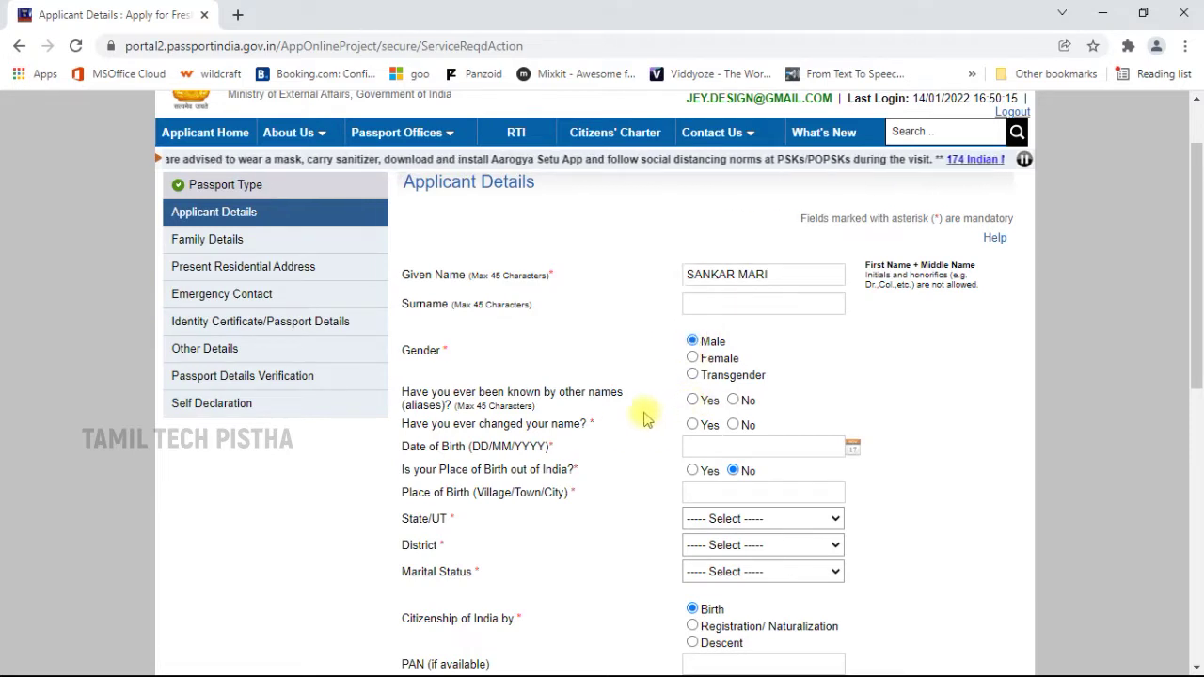
click(732, 399)
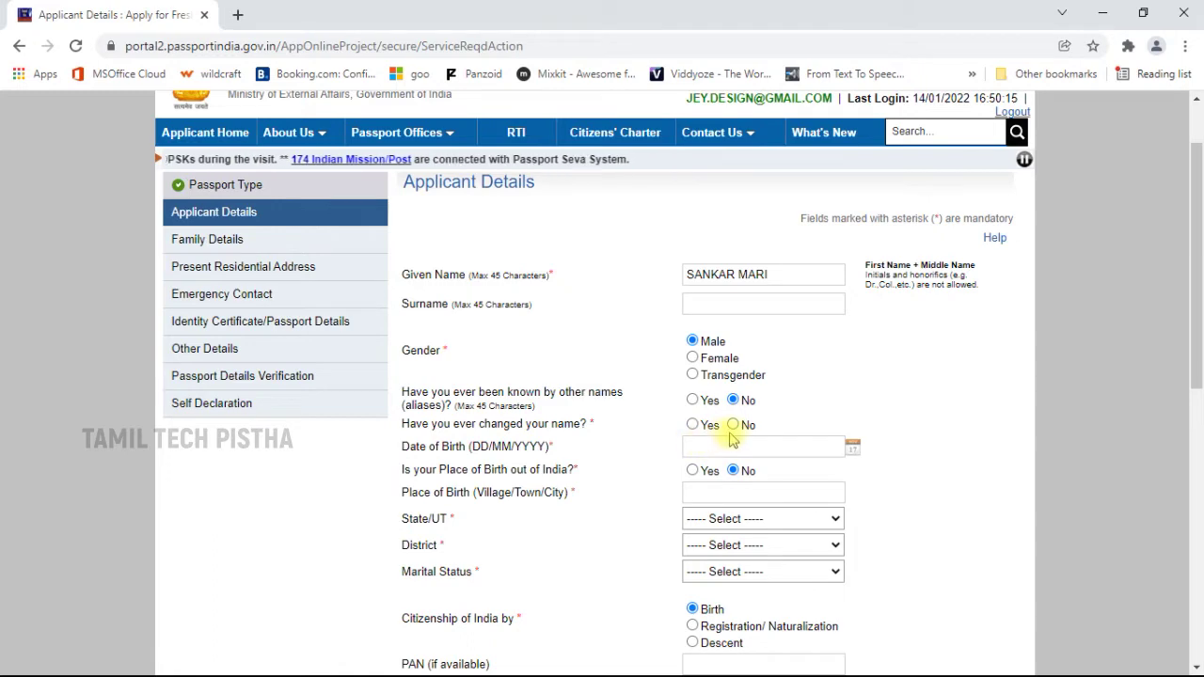
click(733, 424)
scroll(881, 395, down, 2)
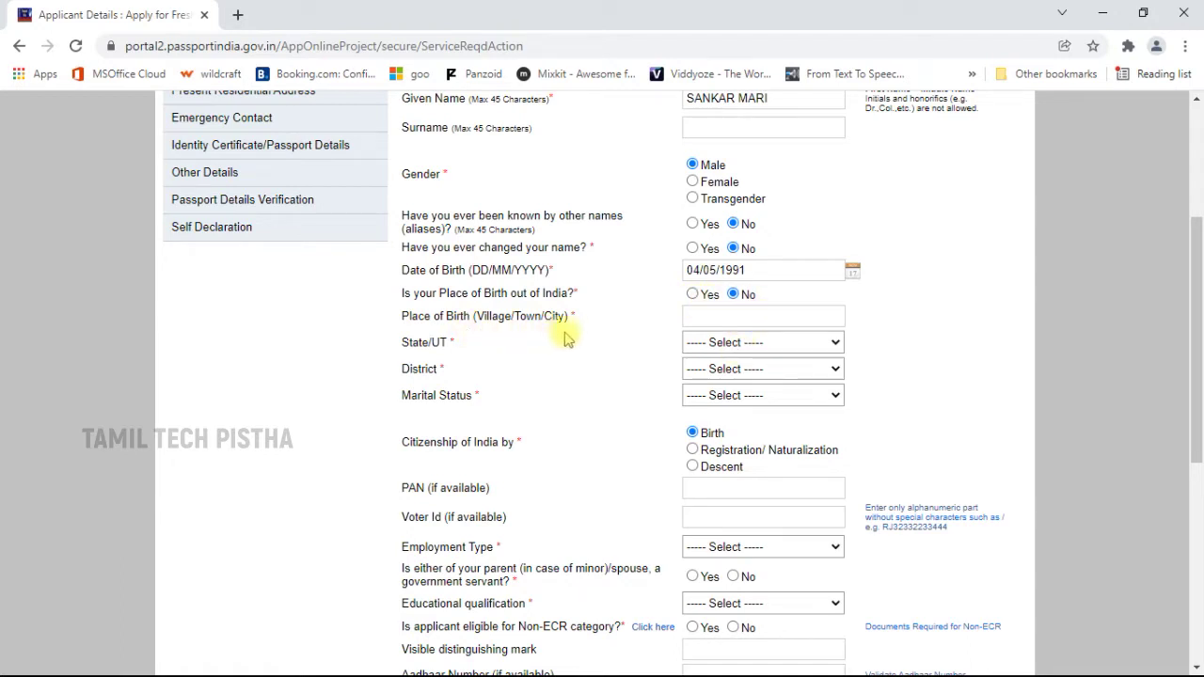
Paste THOOTHUKUDI as place of birth and set marital status to Single.
click(752, 316)
text(THOOTHUKUDI)
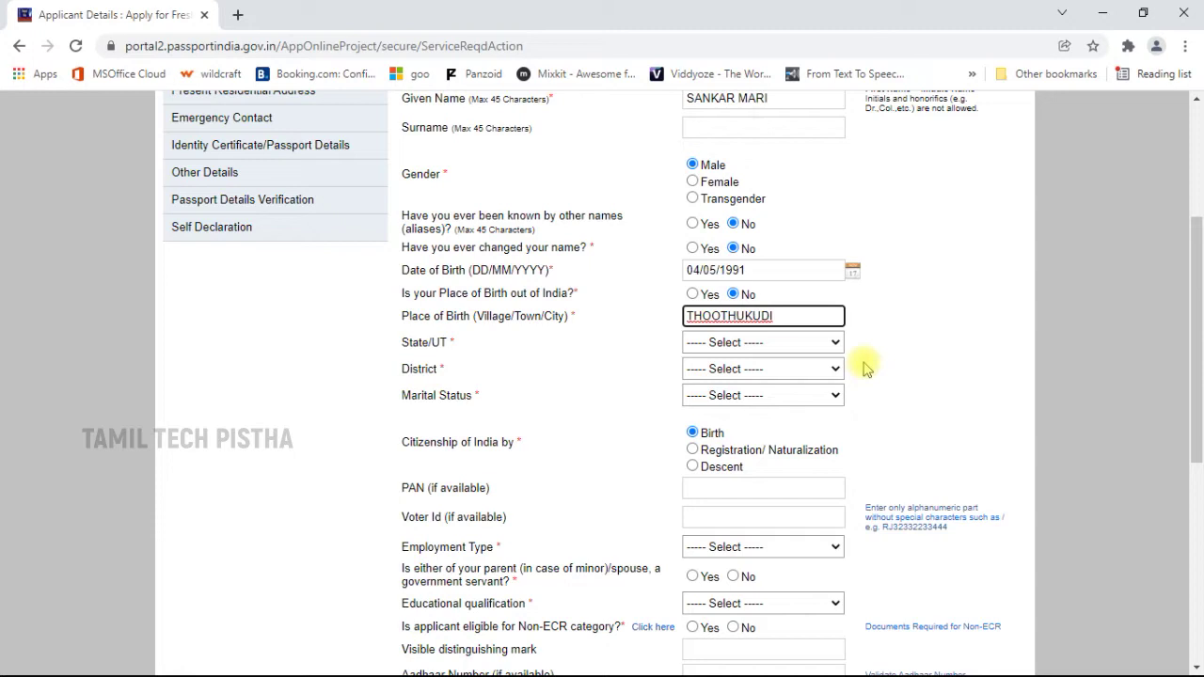
click(780, 395)
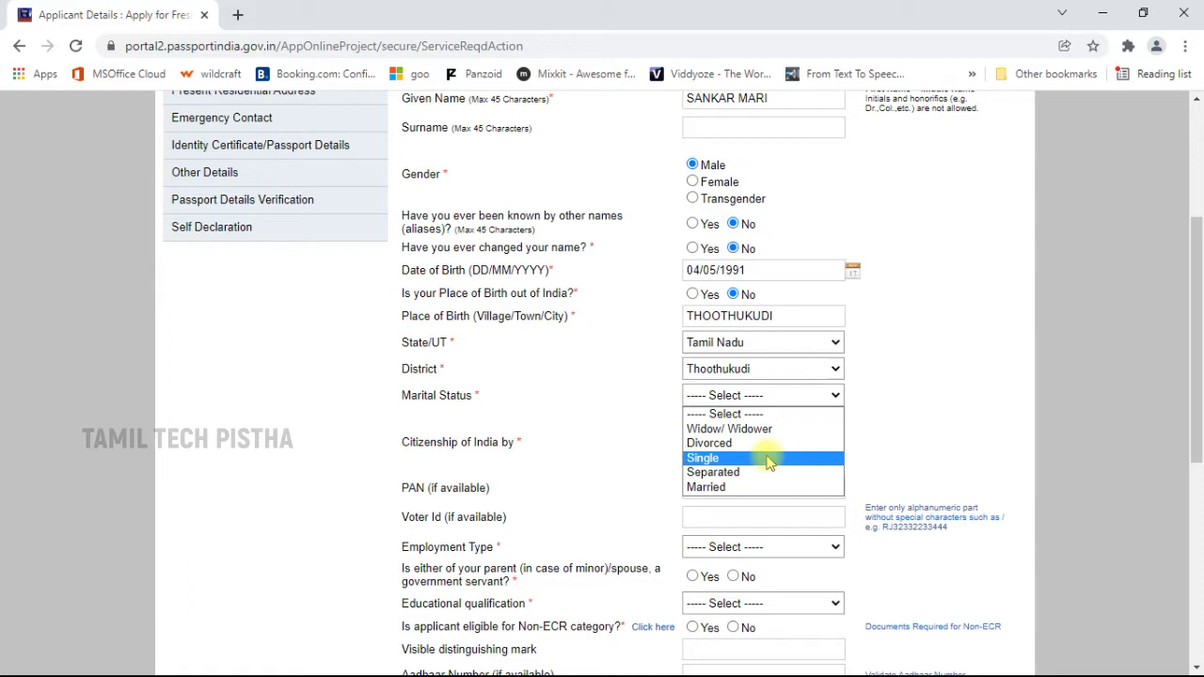
click(769, 459)
scroll(755, 392, down, 2)
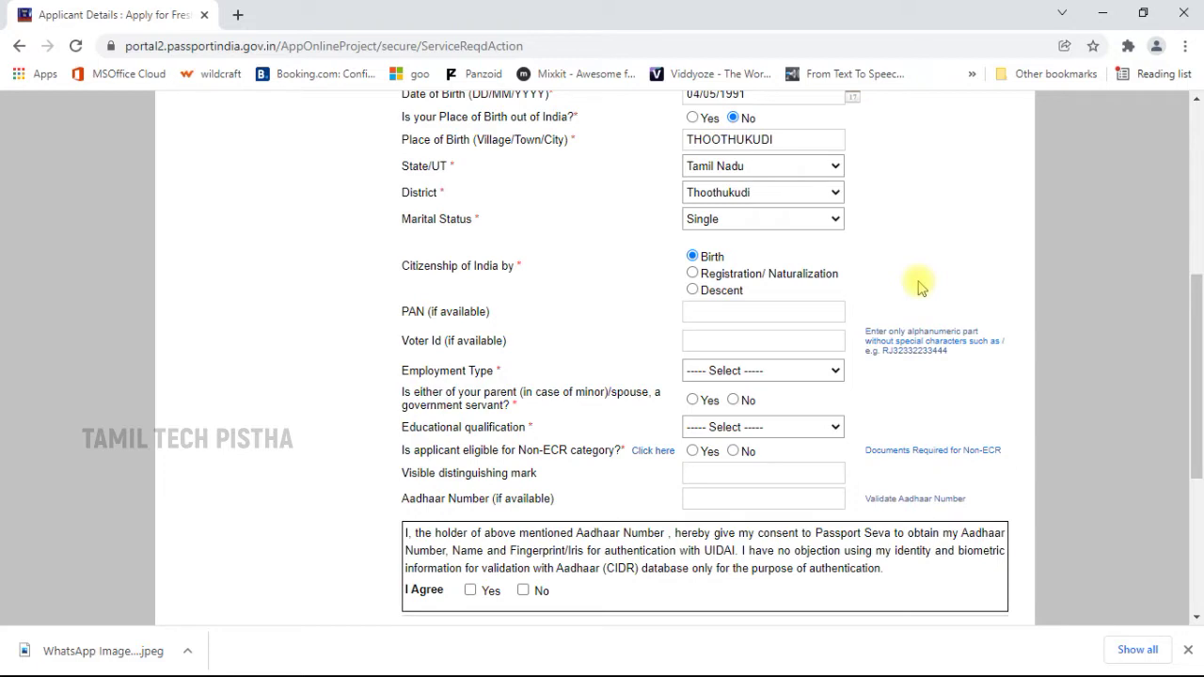
Set employment type Private, government servant No, and qualification Graduate And Above.
click(719, 313)
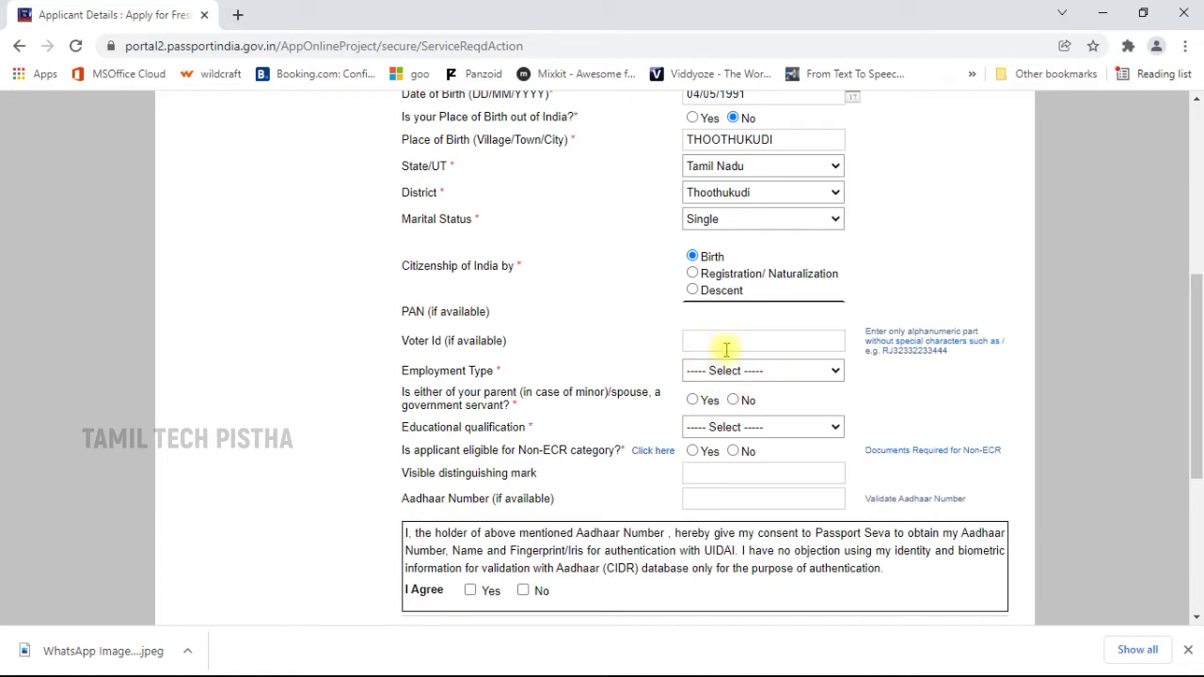
click(773, 374)
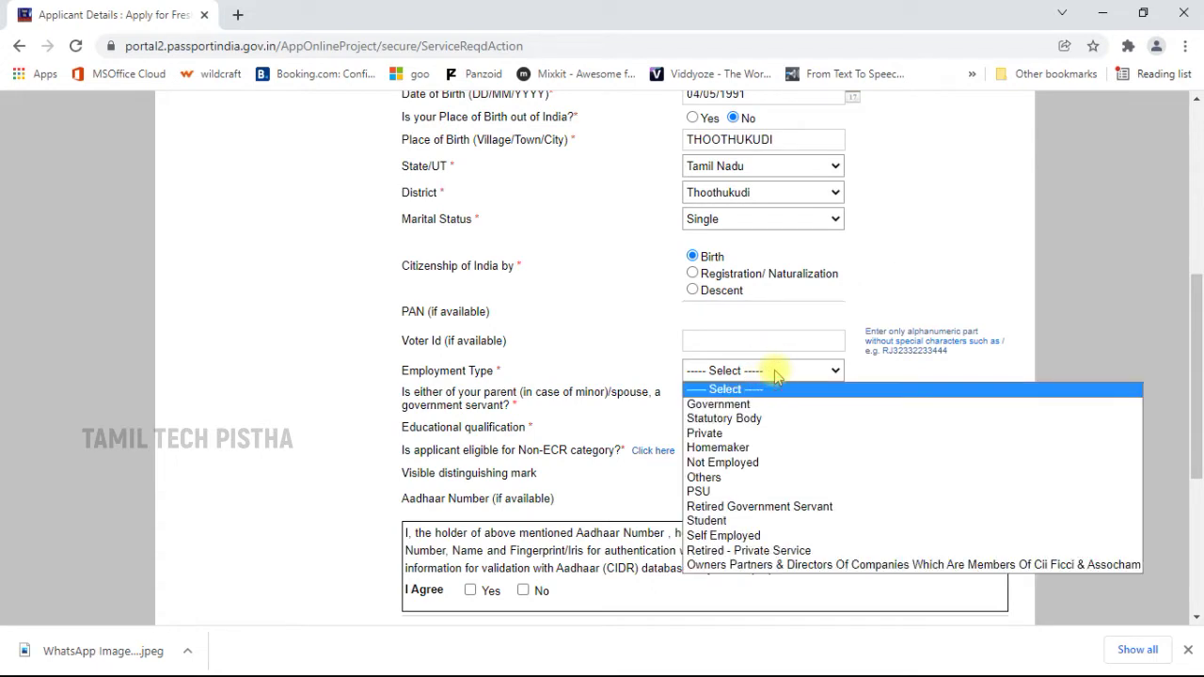
click(766, 434)
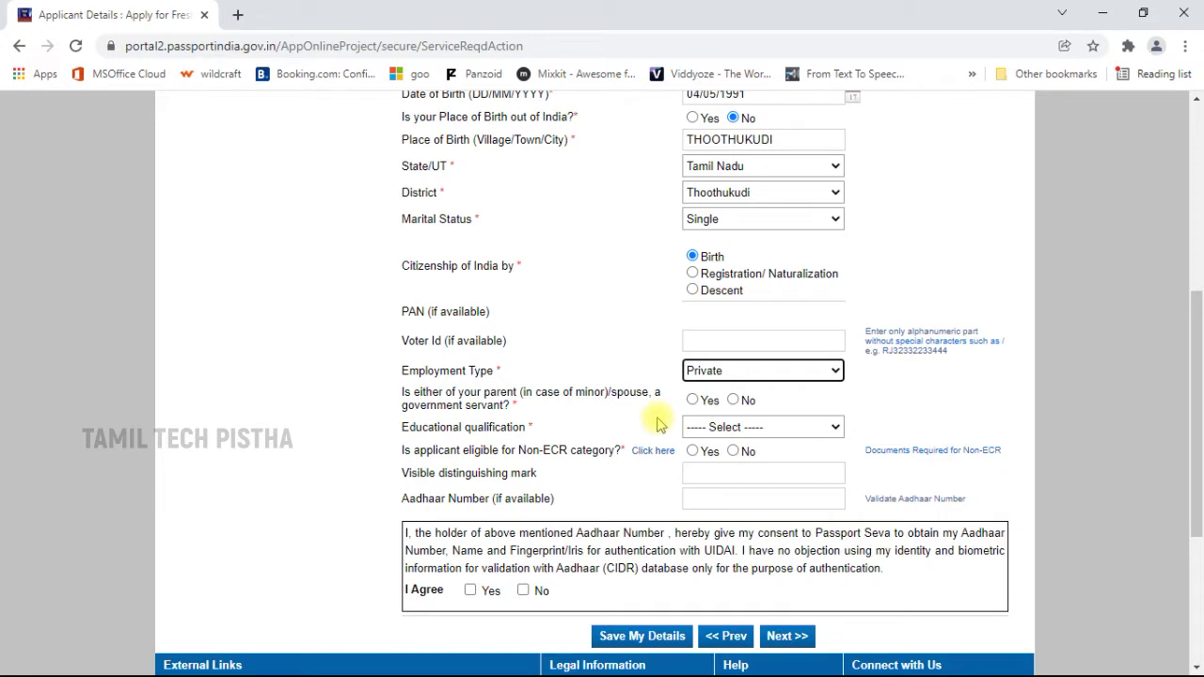
click(733, 400)
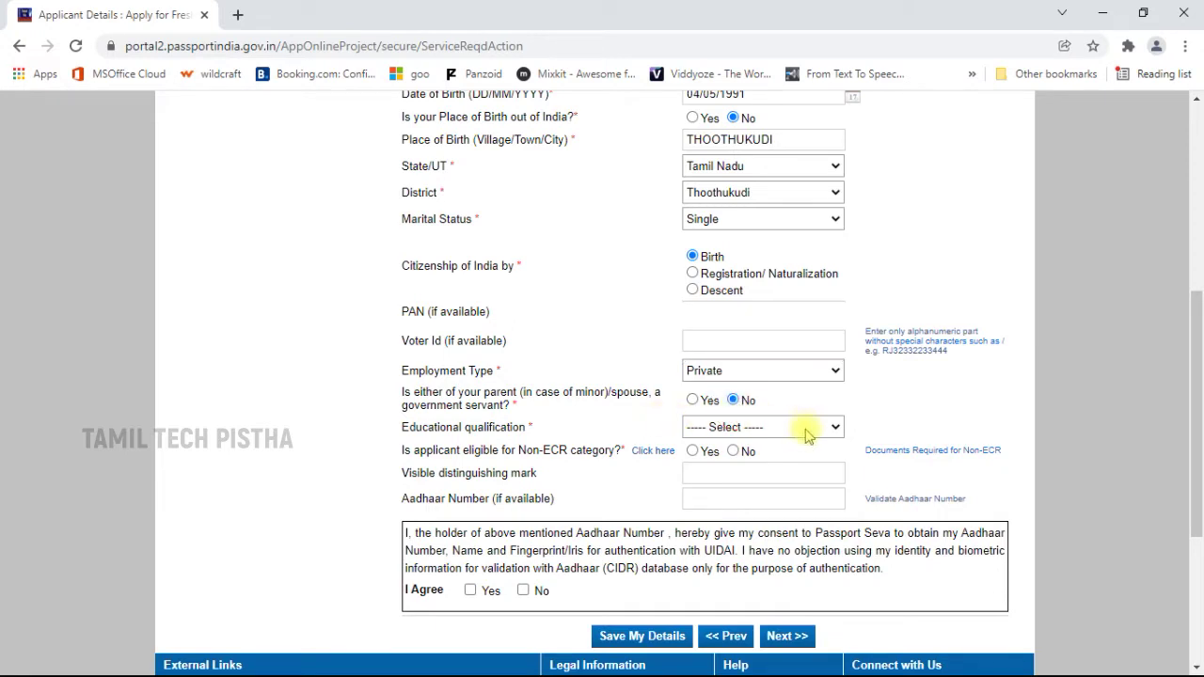
click(802, 432)
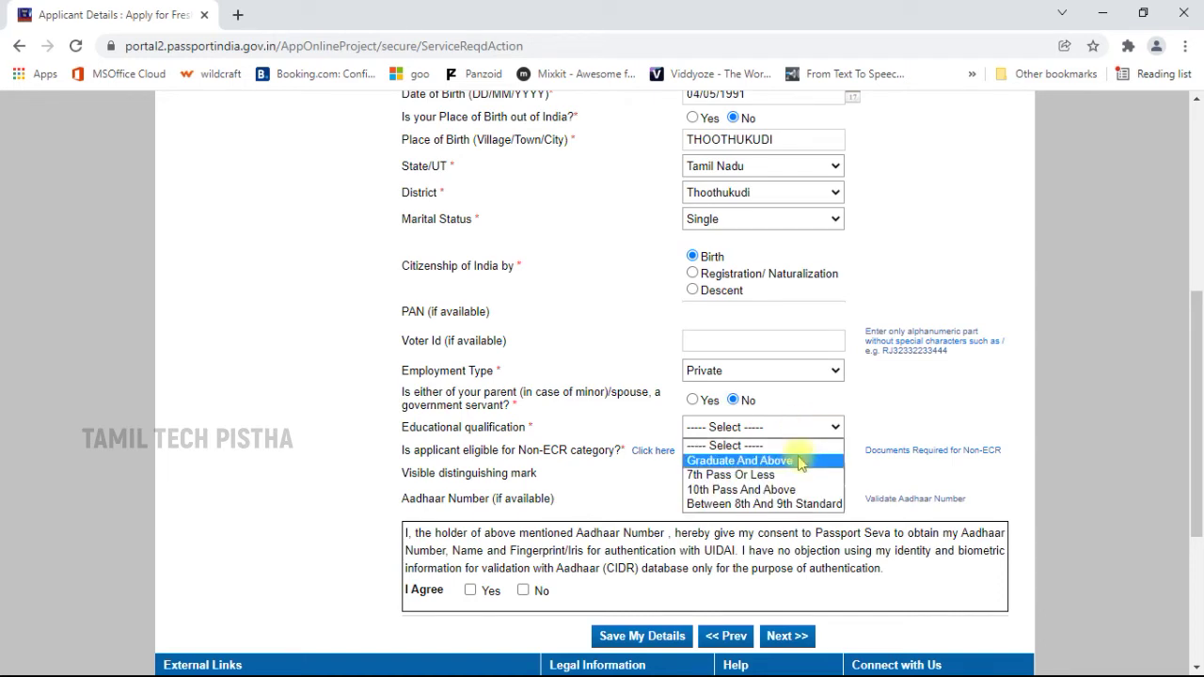
click(801, 460)
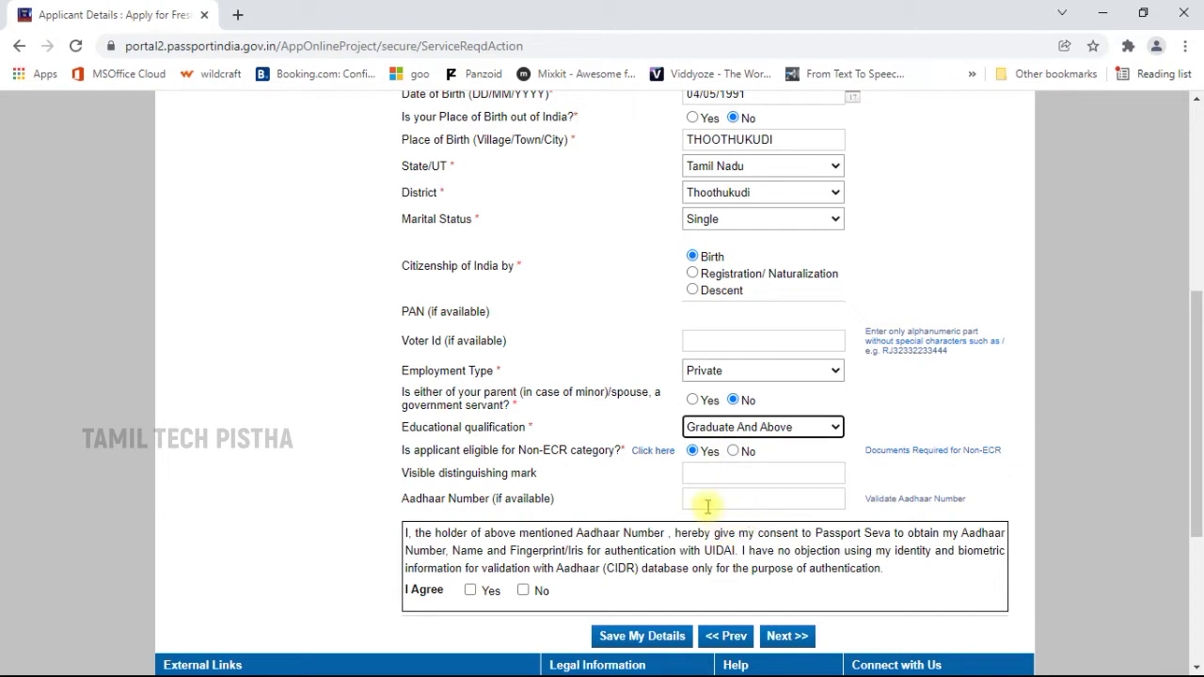
Give Yes consent for Aadhaar authentication and continue to the next step.
scroll(737, 423, down, 1)
click(727, 410)
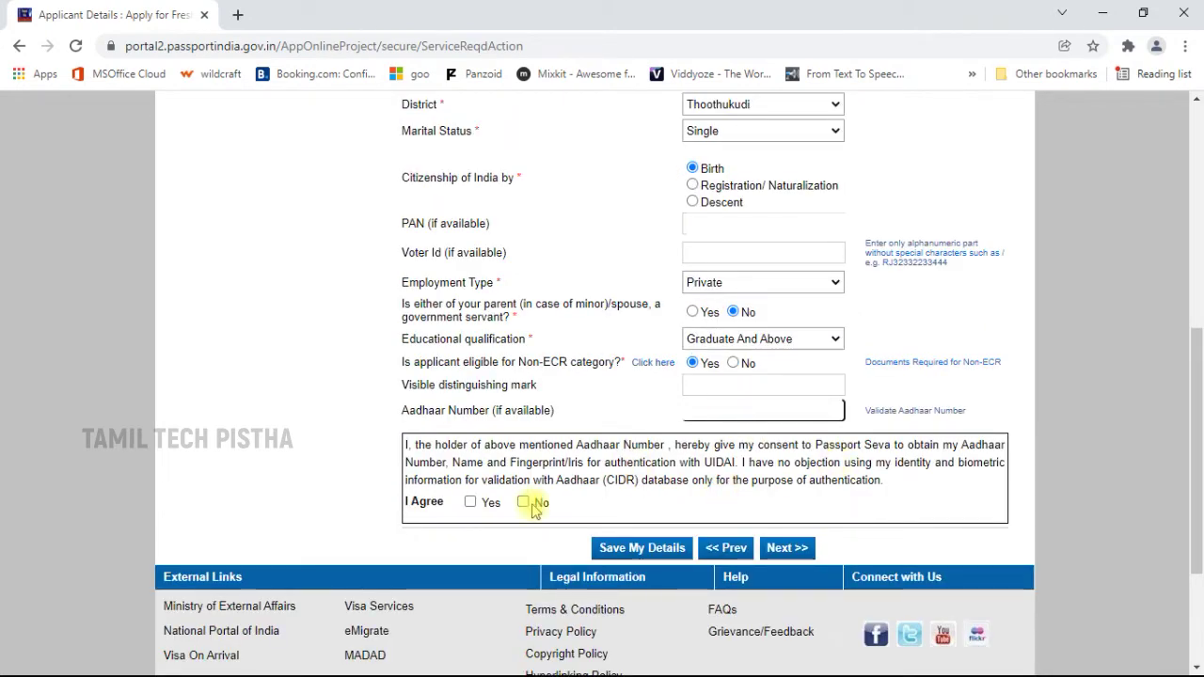
click(471, 503)
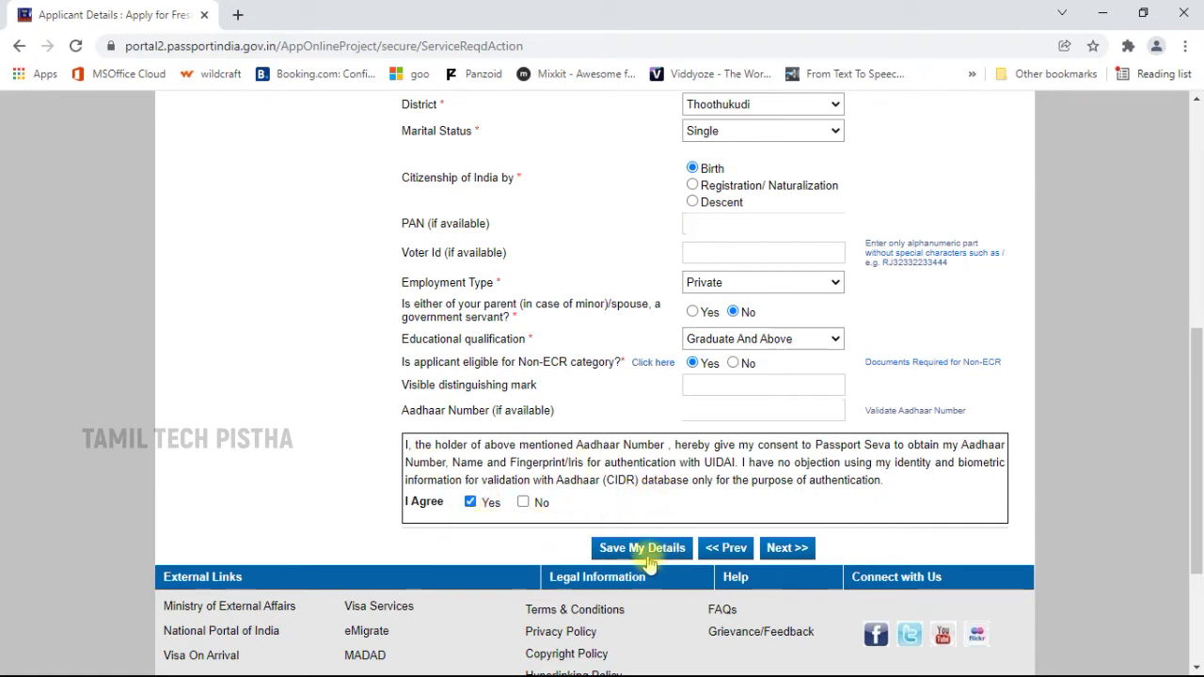
click(796, 553)
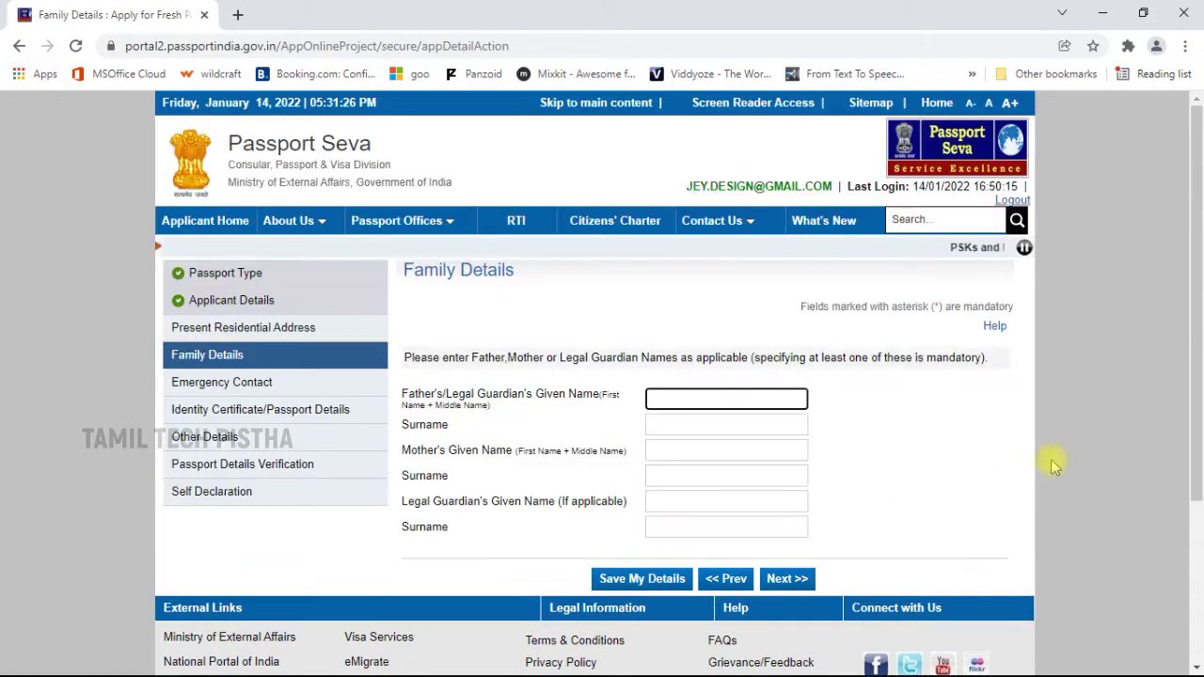
Review the empty Family Details fields and continue with Next.
scroll(978, 423, down, 2)
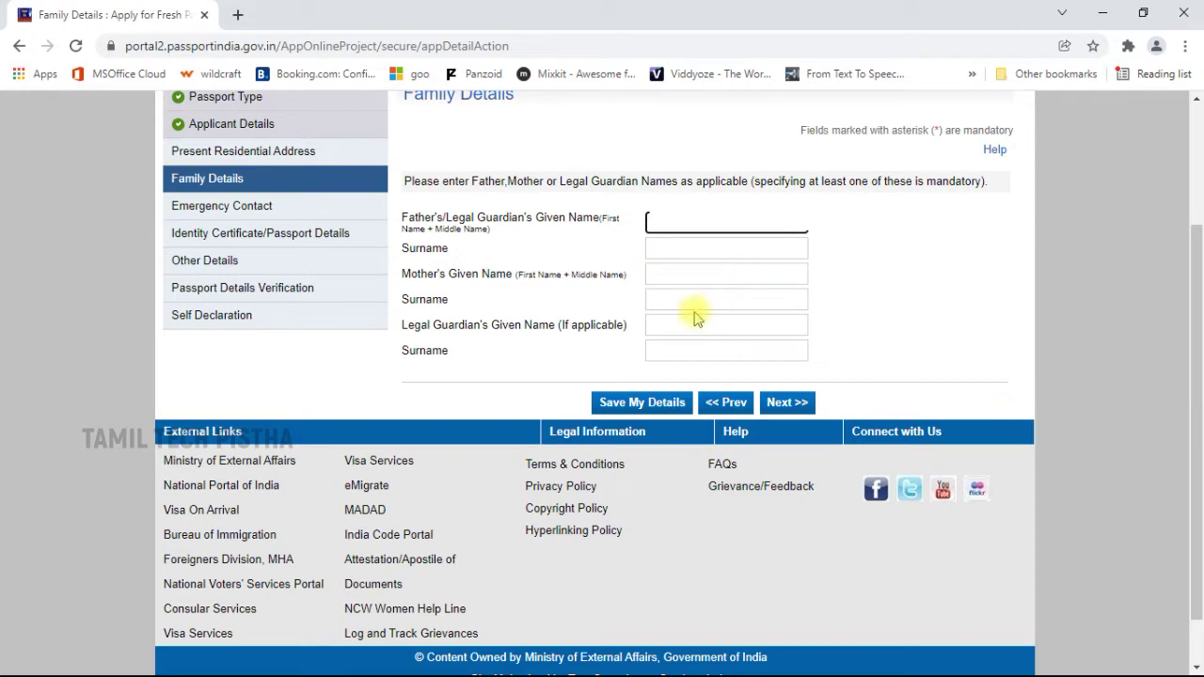
scroll(684, 318, up, 2)
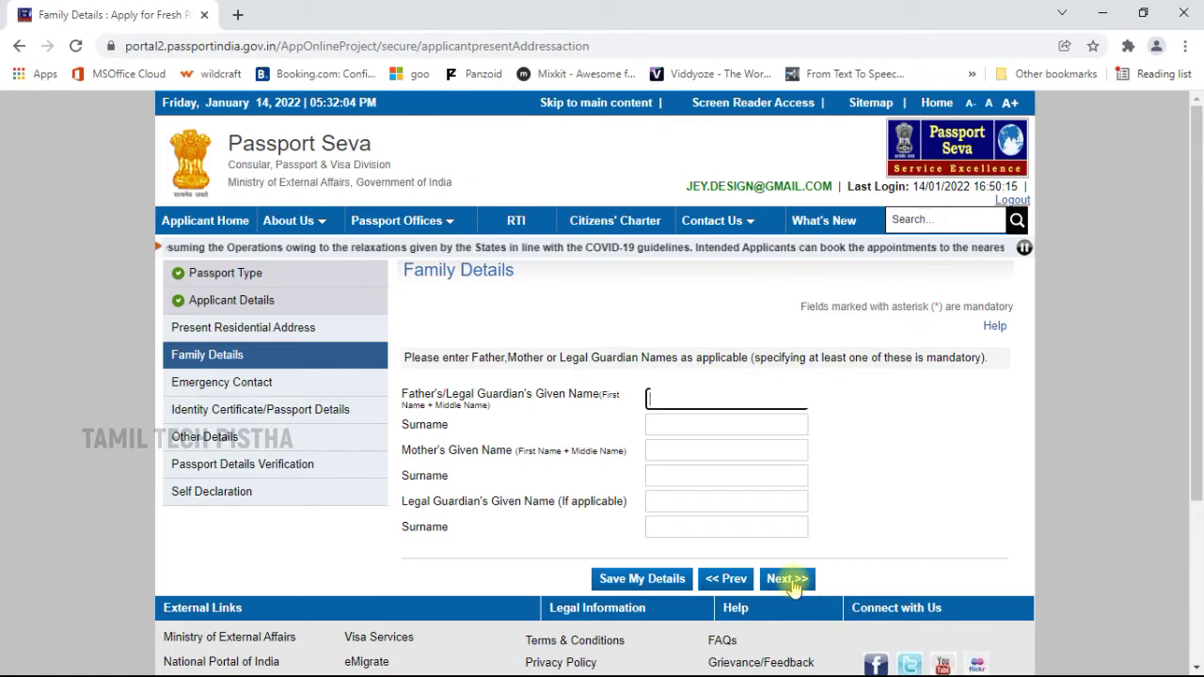
click(790, 583)
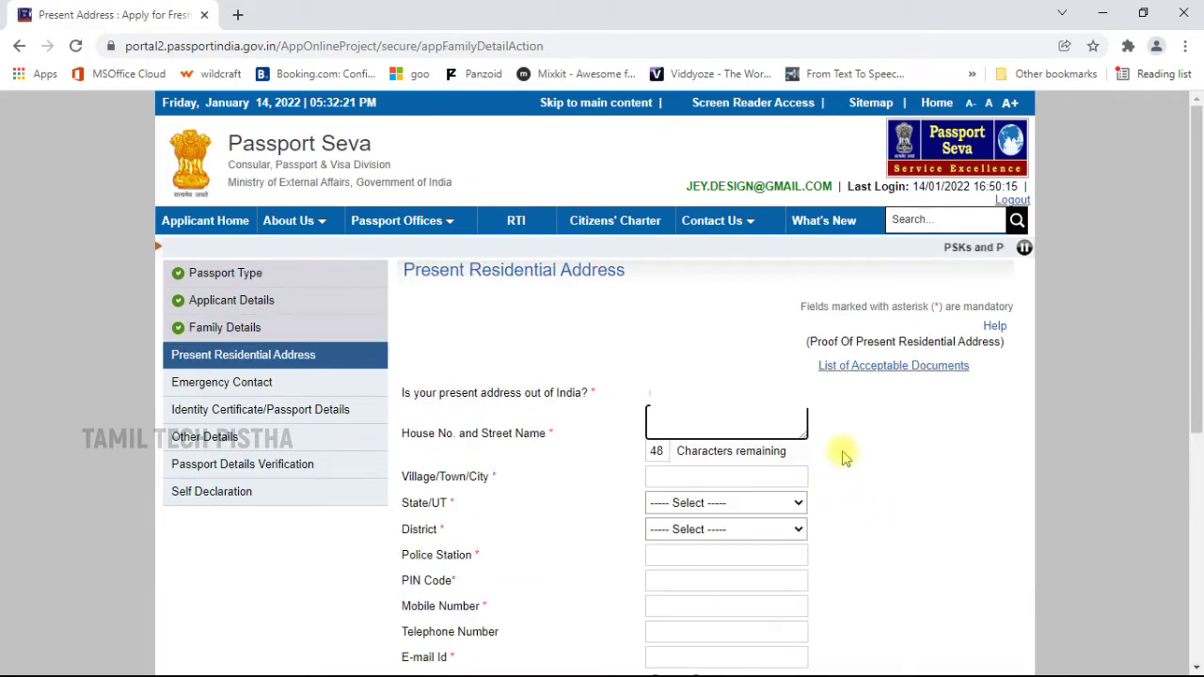
Paste the house number and street, then fill in the village/town for the present address.
scroll(855, 241, down, 2)
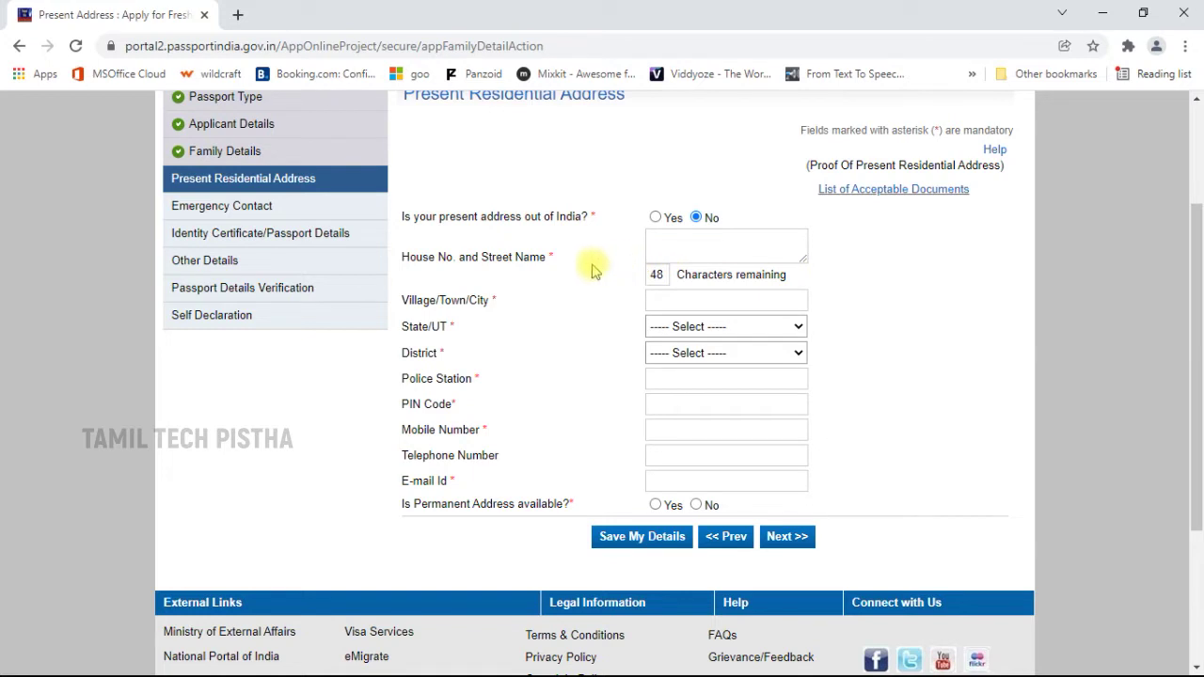
click(717, 255)
key(ctrl+v)
click(710, 378)
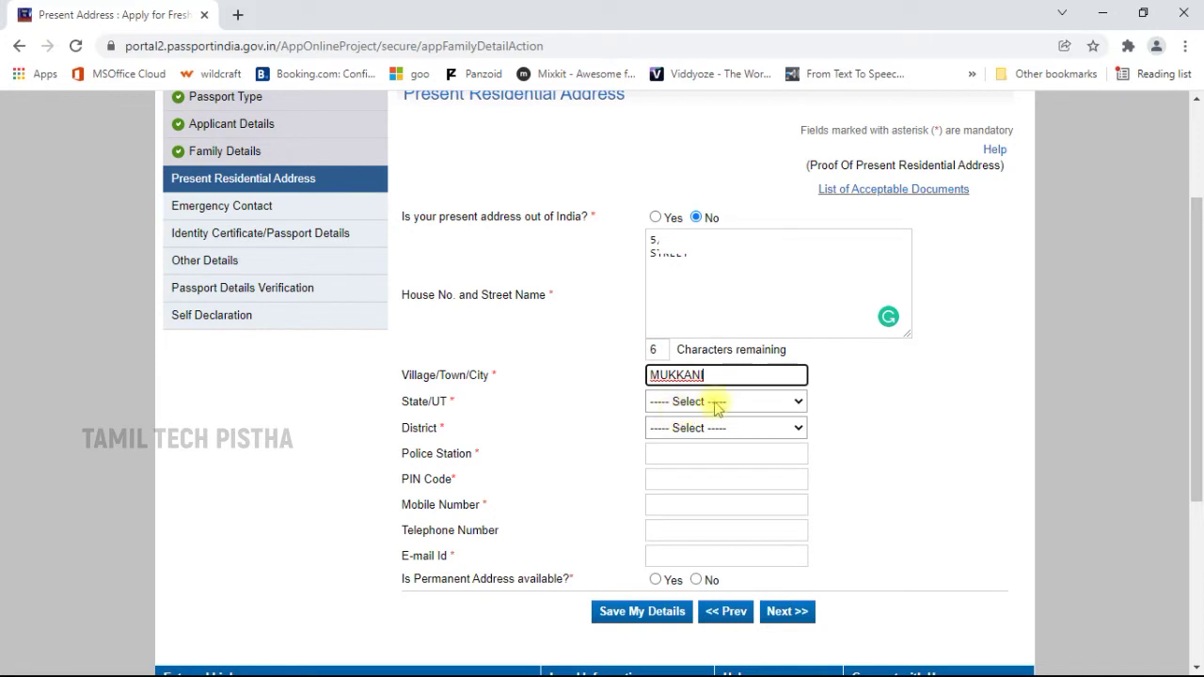
Choose Tamil Nadu as state and Thoothukudi as district for the present address.
click(722, 402)
key(t)
click(722, 402)
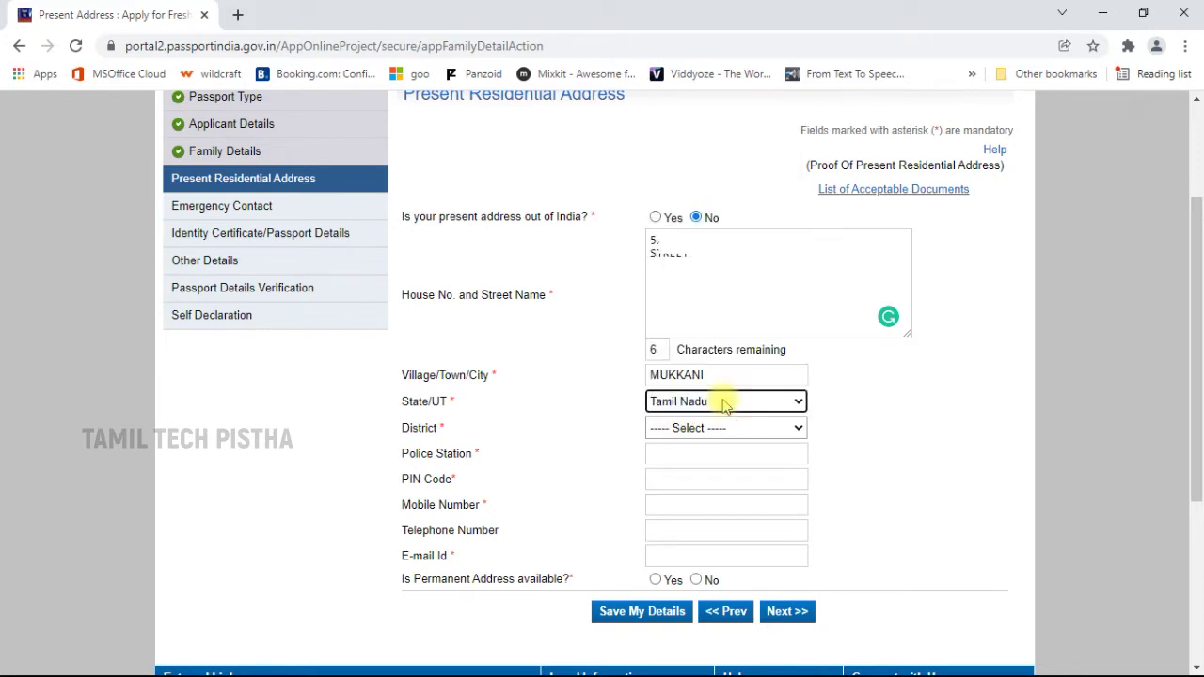
click(701, 430)
key(t)
key(h)
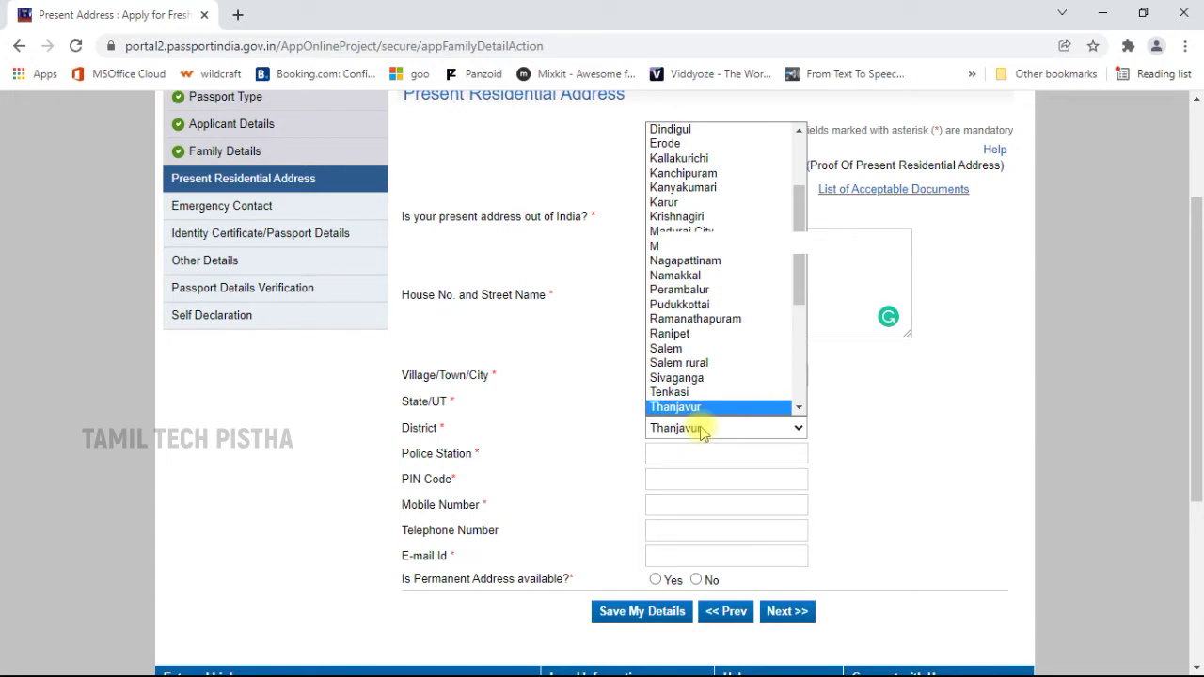
key(Down)
key(Down)
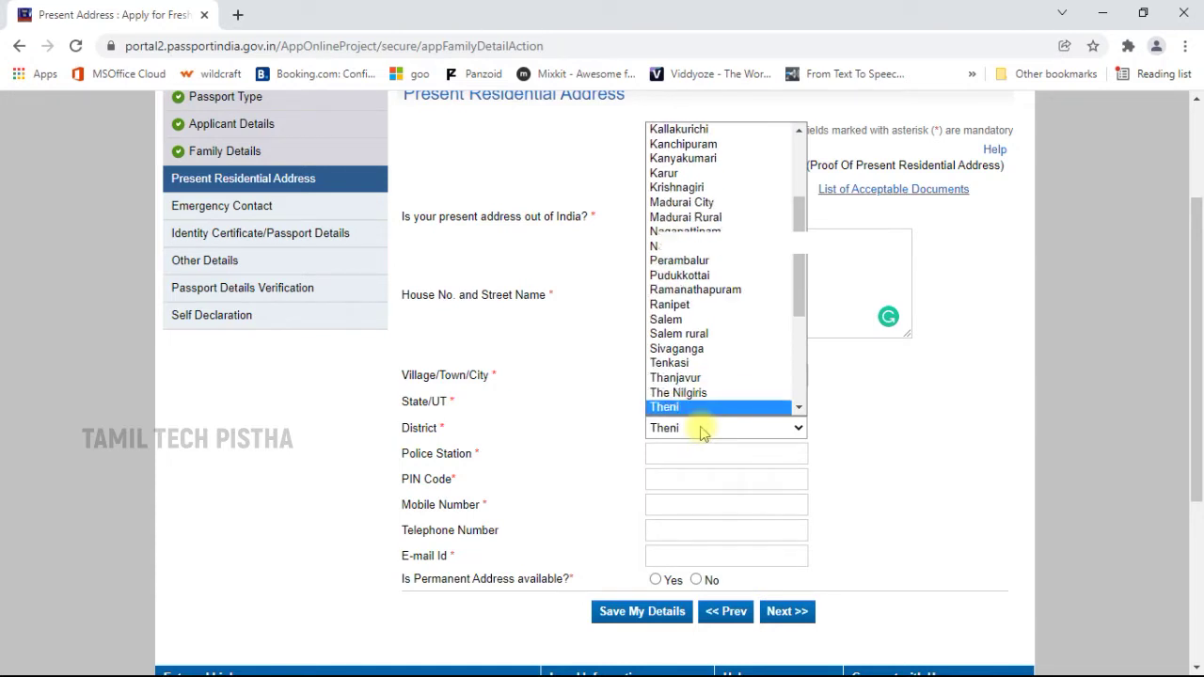
key(Down)
key(Down)
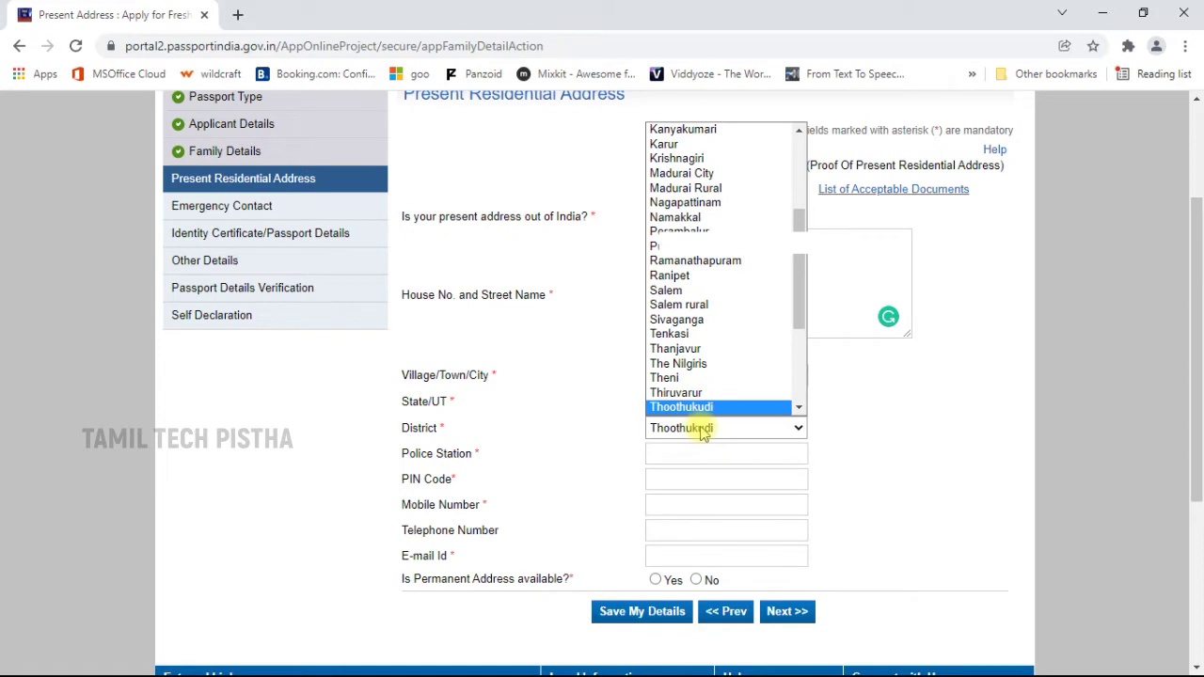
key(Return)
click(719, 293)
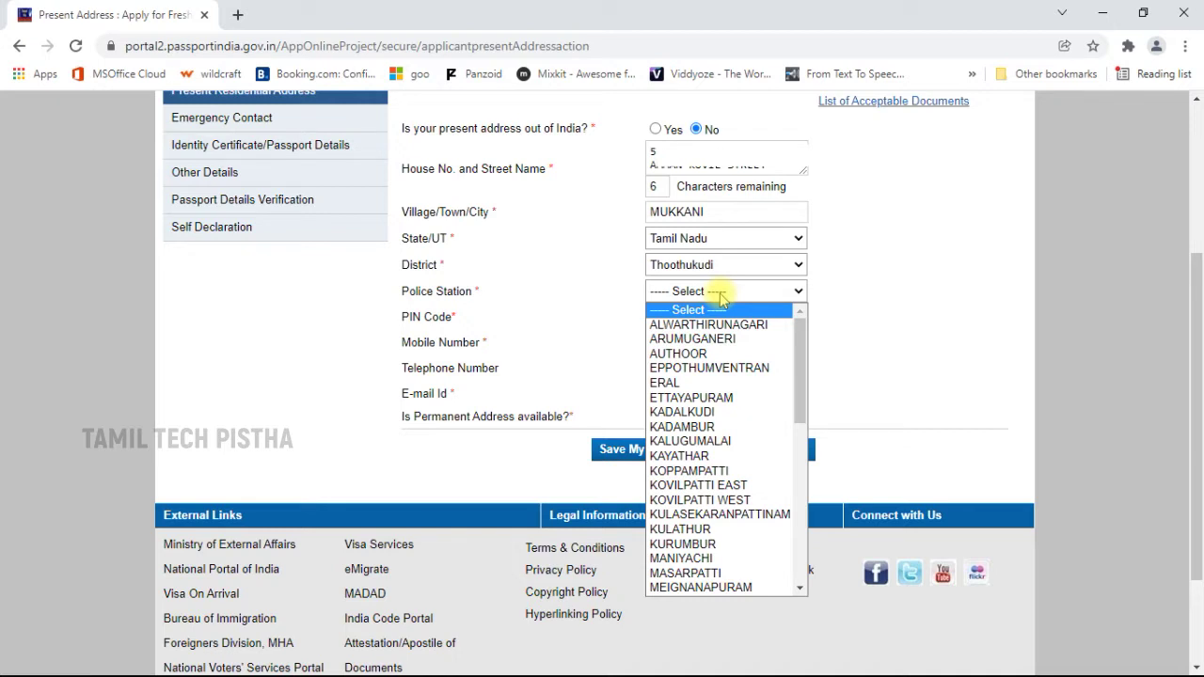
Set the police station to AUTHOOR and the PIN code to 628151.
click(678, 354)
click(693, 318)
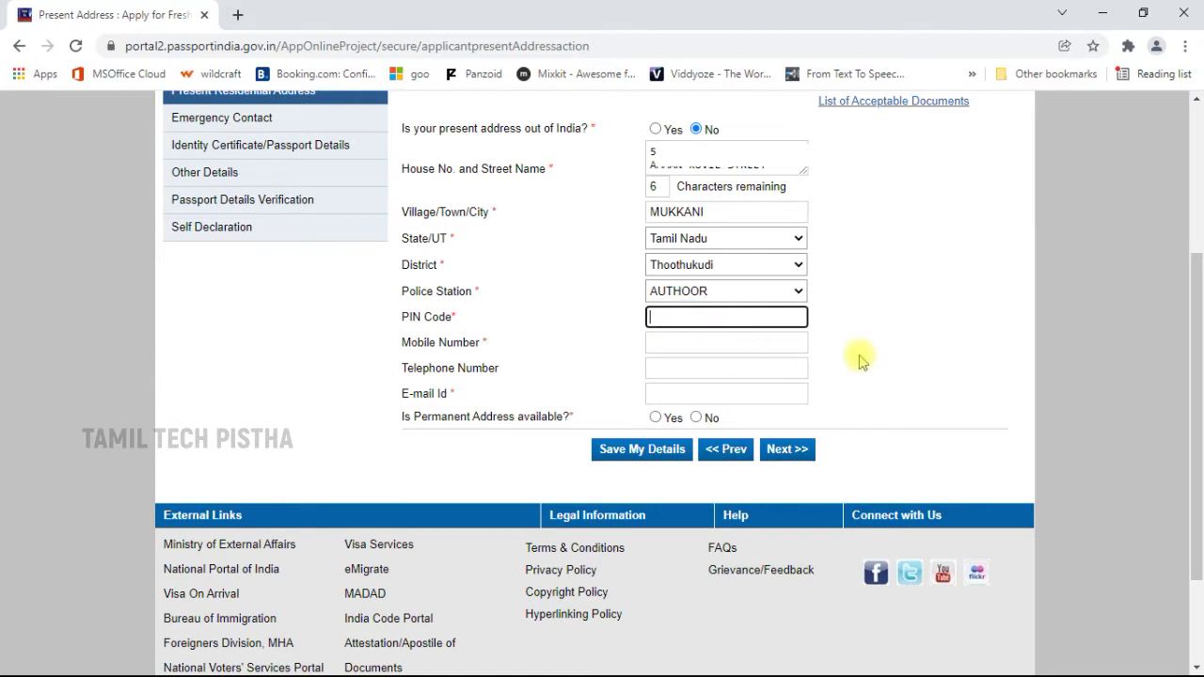
text(628151)
click(697, 344)
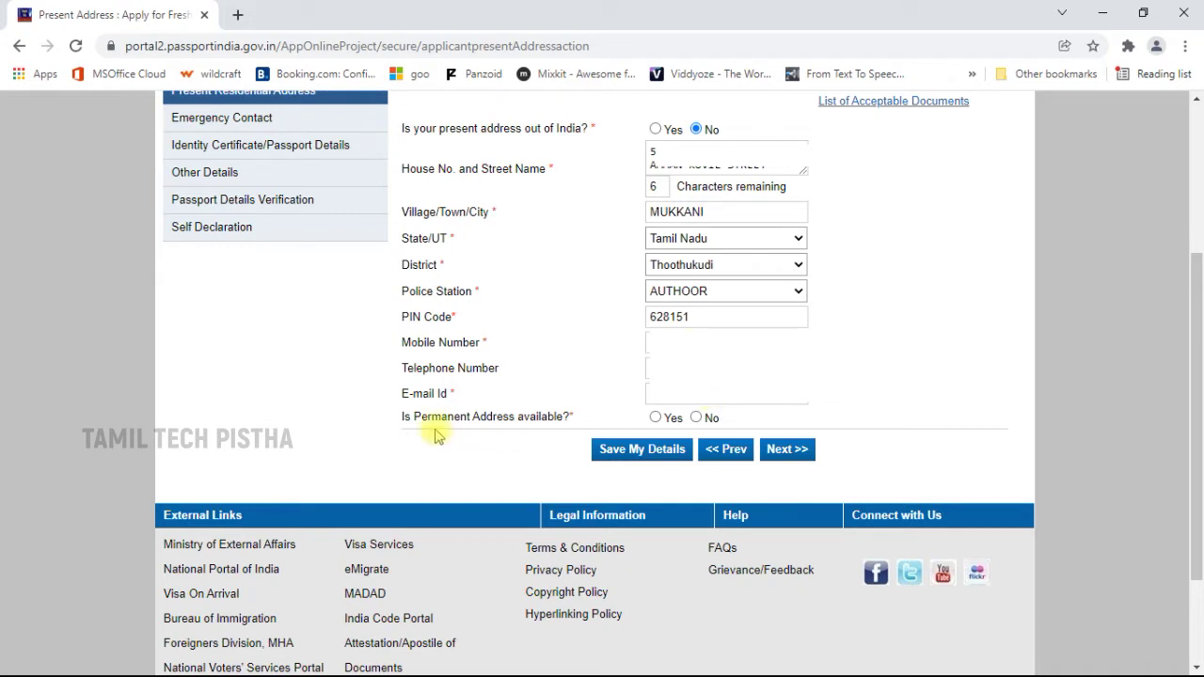
Mark the permanent address as available and same as present, then continue.
click(655, 417)
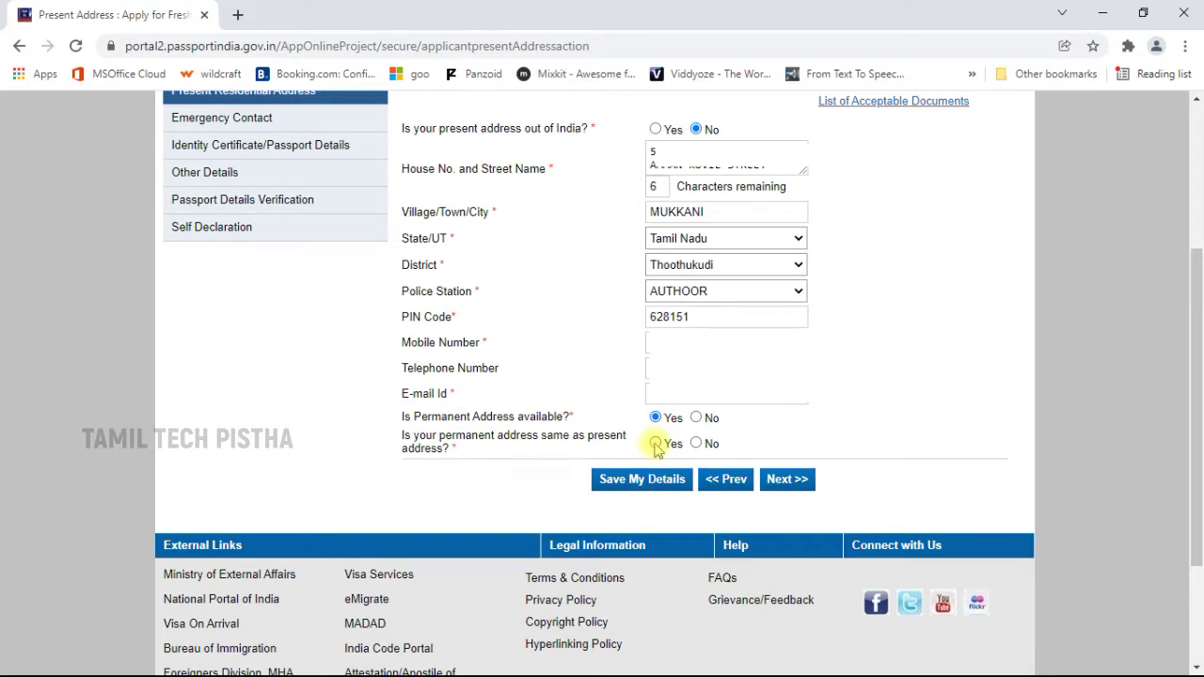
click(655, 444)
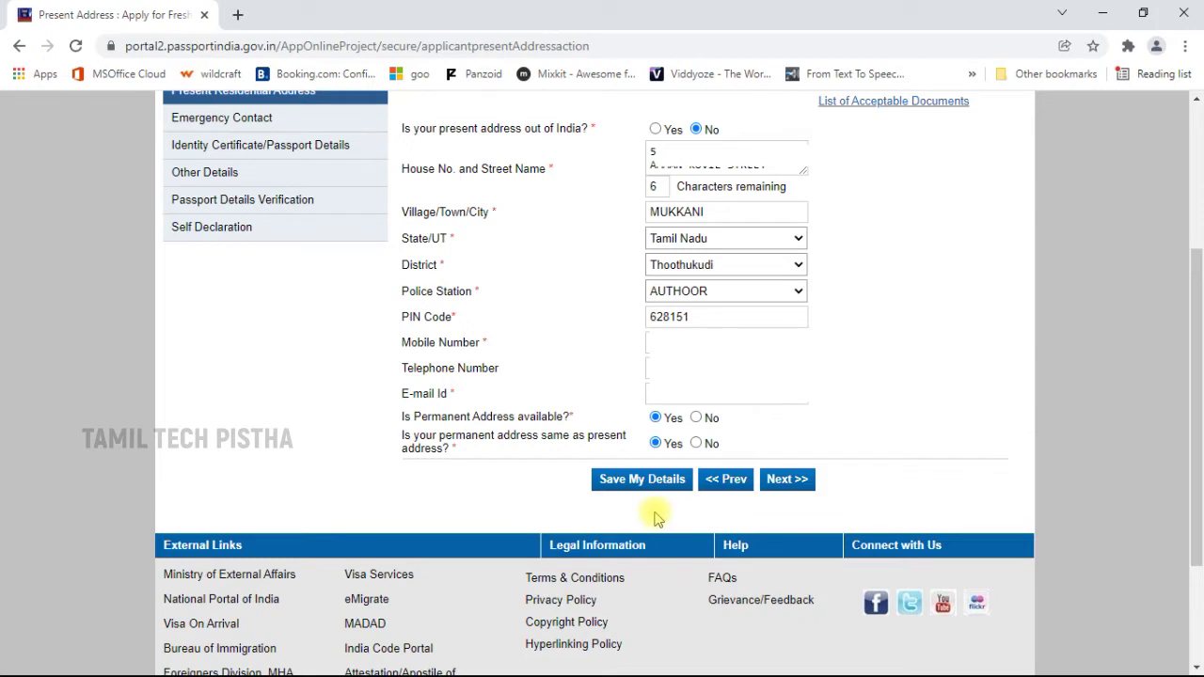
click(697, 444)
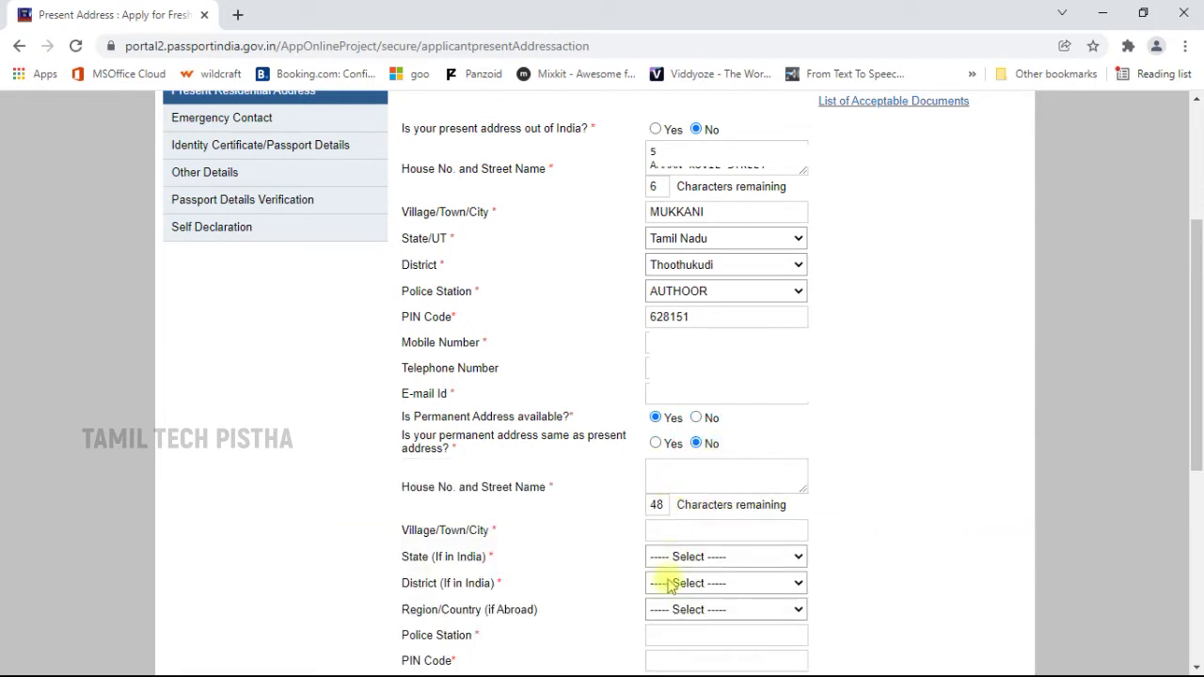
click(657, 445)
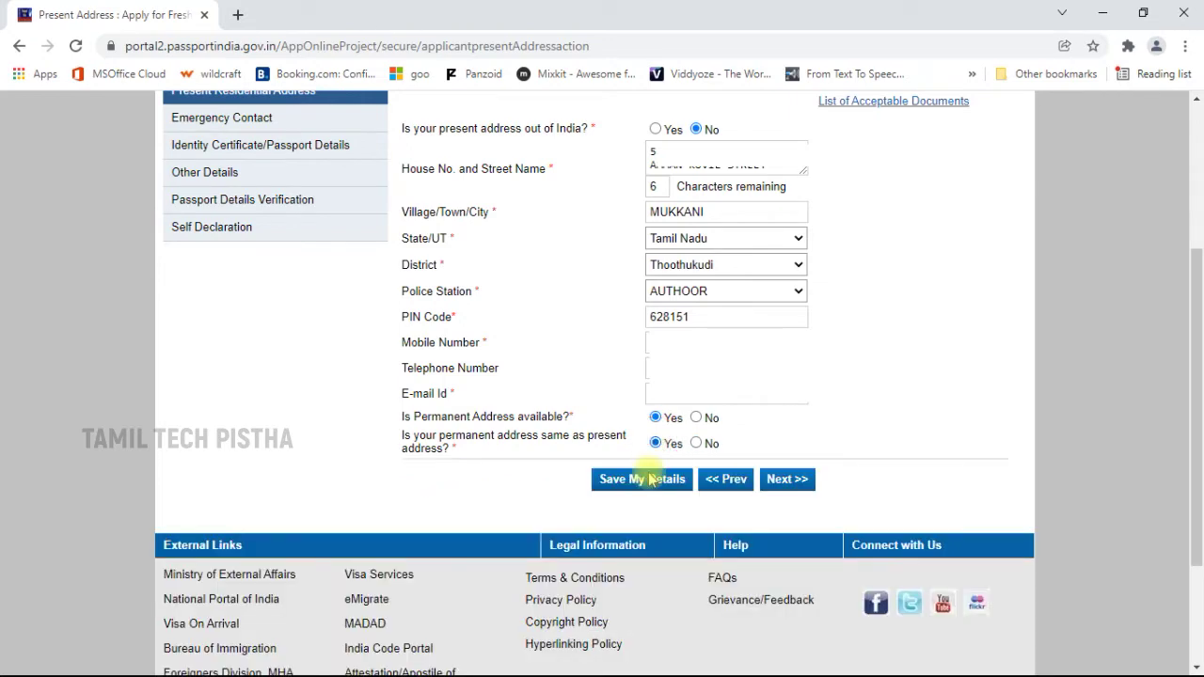
click(788, 479)
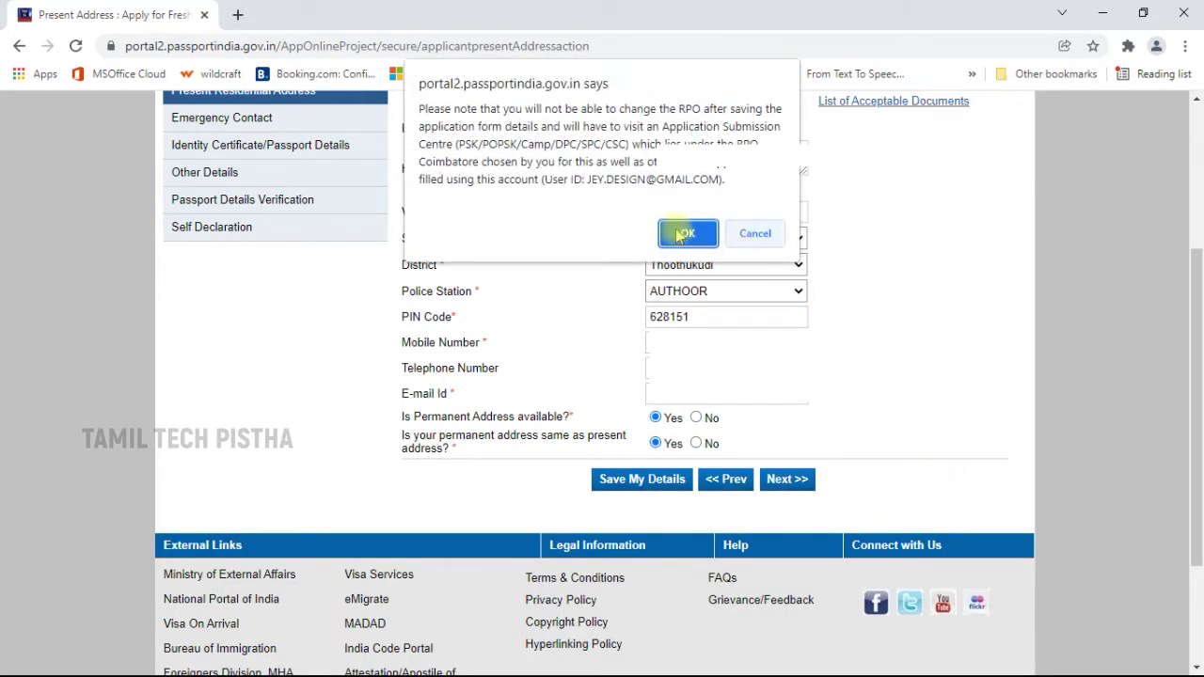
Accept the RPO notice and pass the Emergency Contact step unchanged.
click(698, 235)
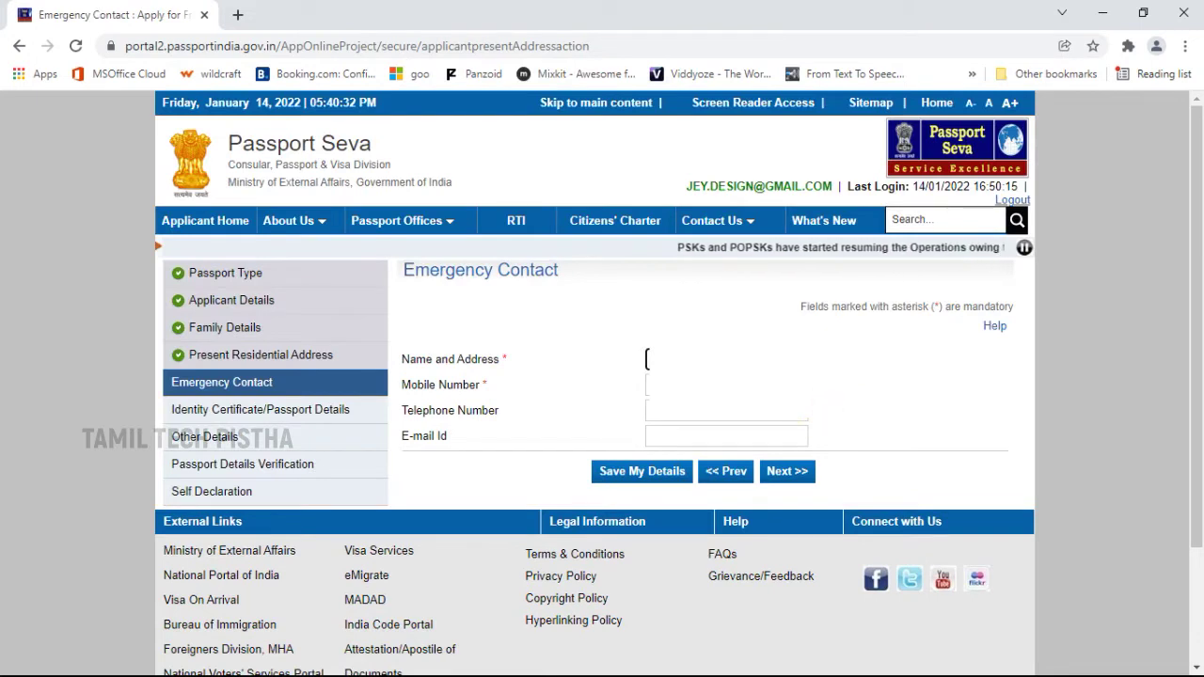
key(Tab)
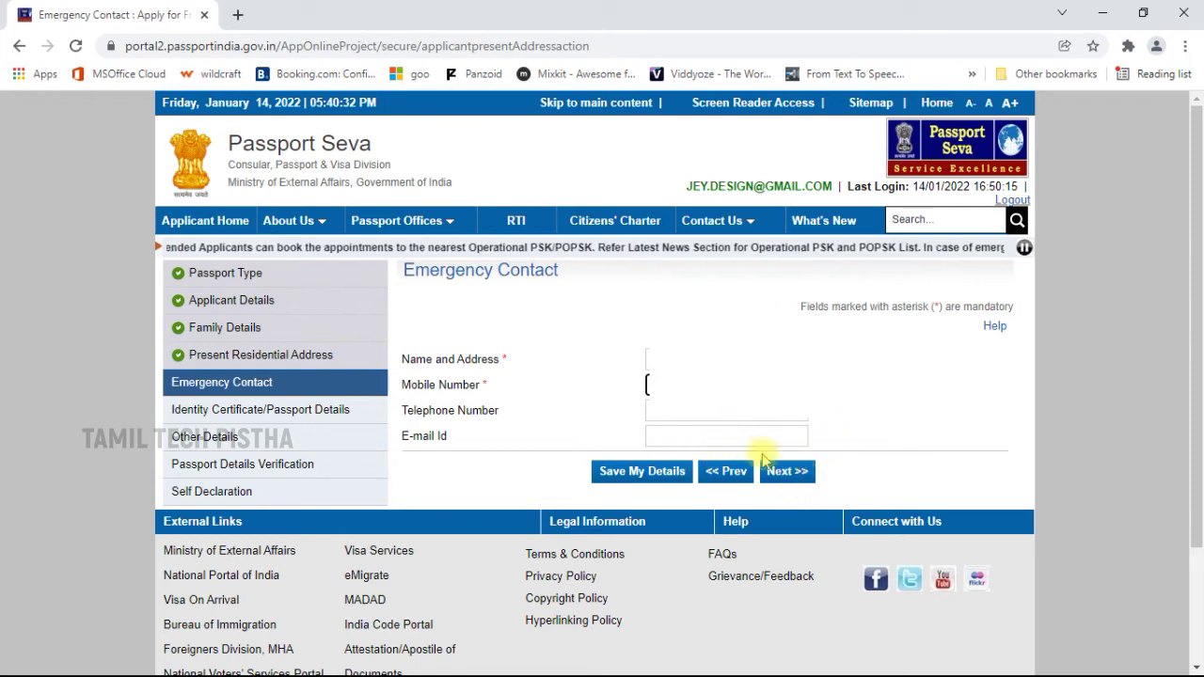
click(798, 475)
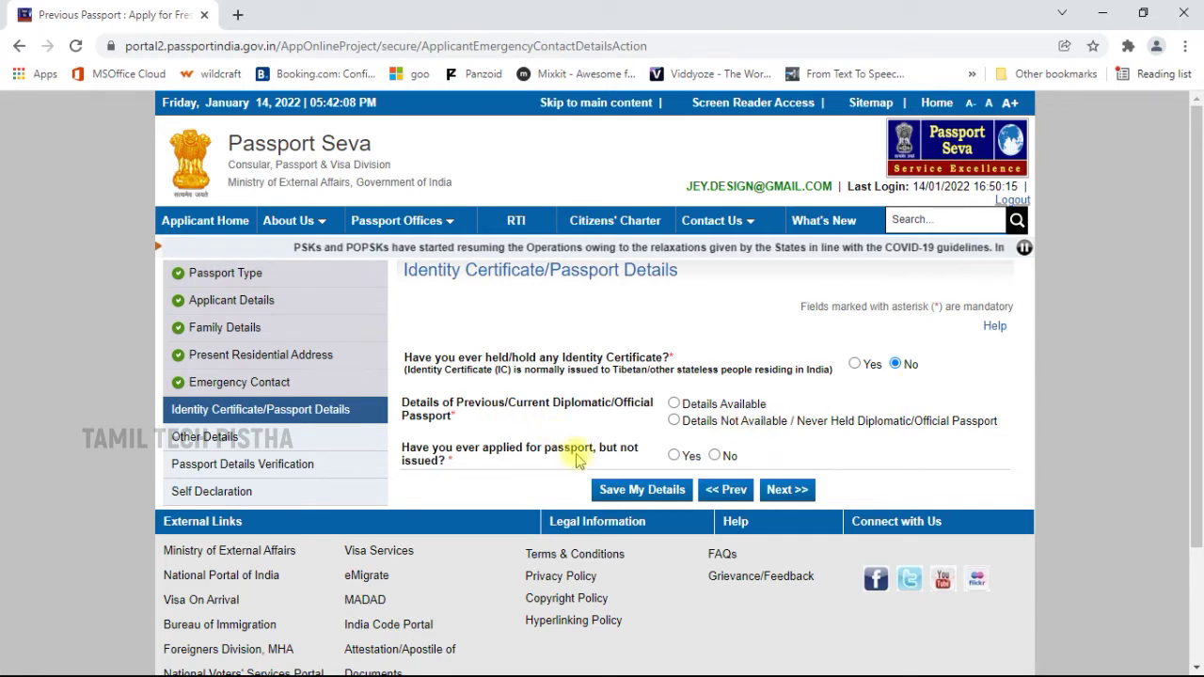
Choose 'Never Held Diplomatic/Official Passport' and No for applied-but-not-issued, then continue.
click(673, 420)
scroll(628, 314, down, 2)
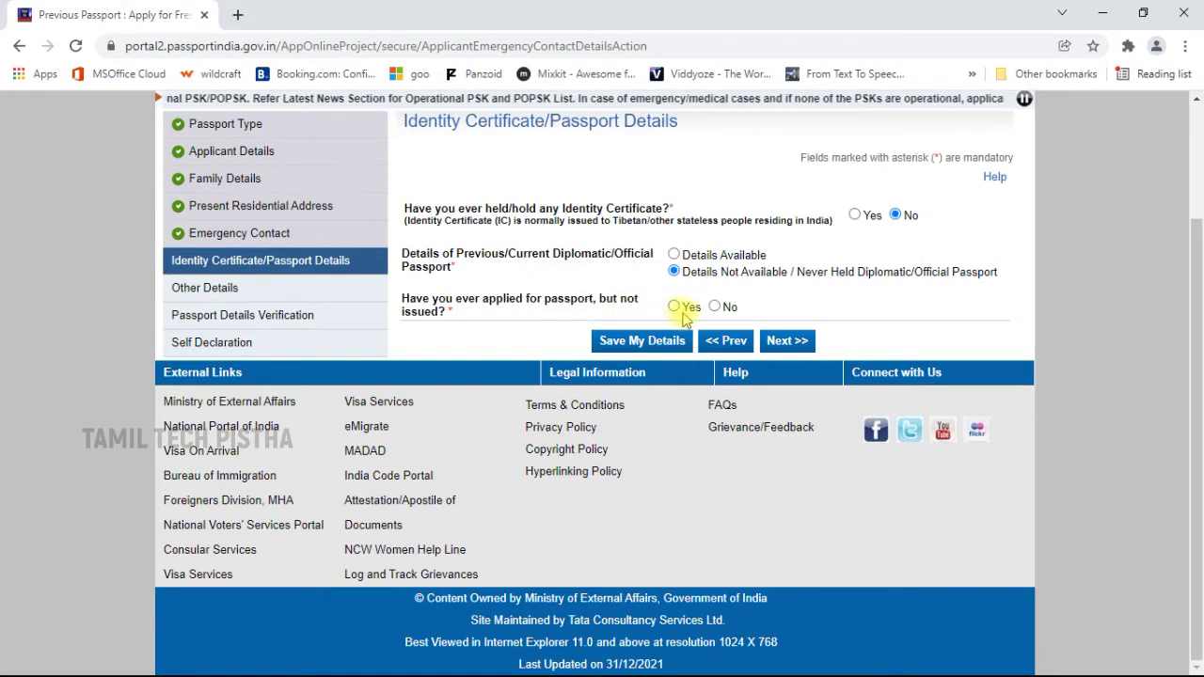
click(715, 306)
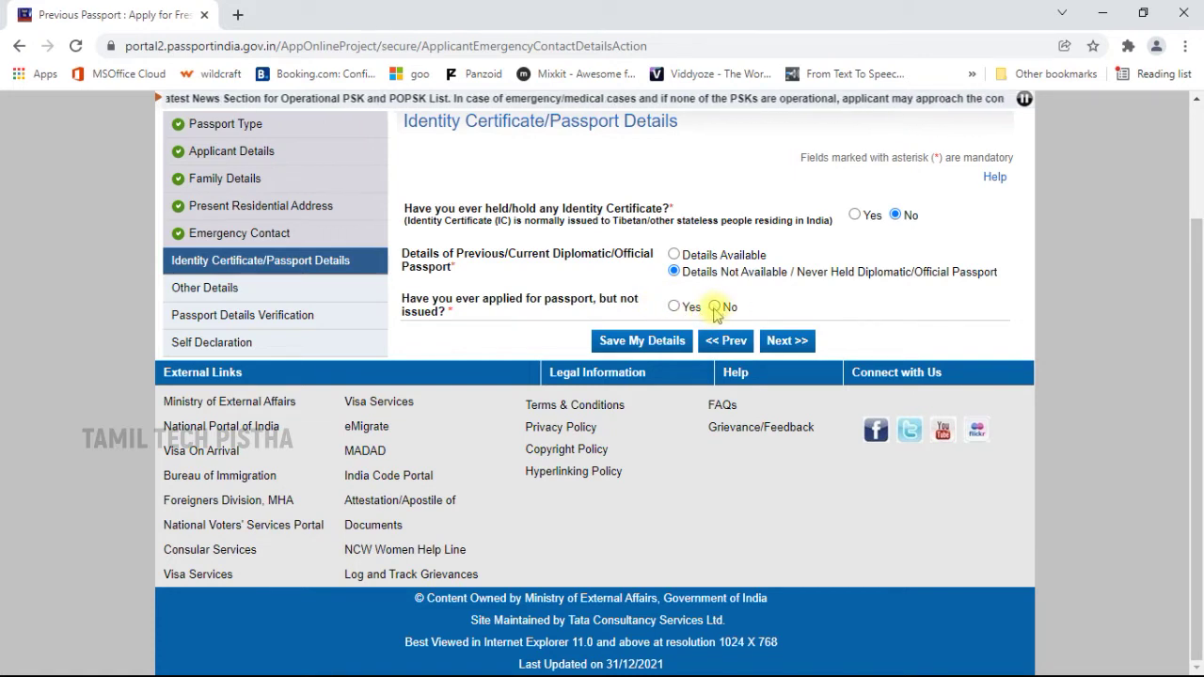
click(790, 340)
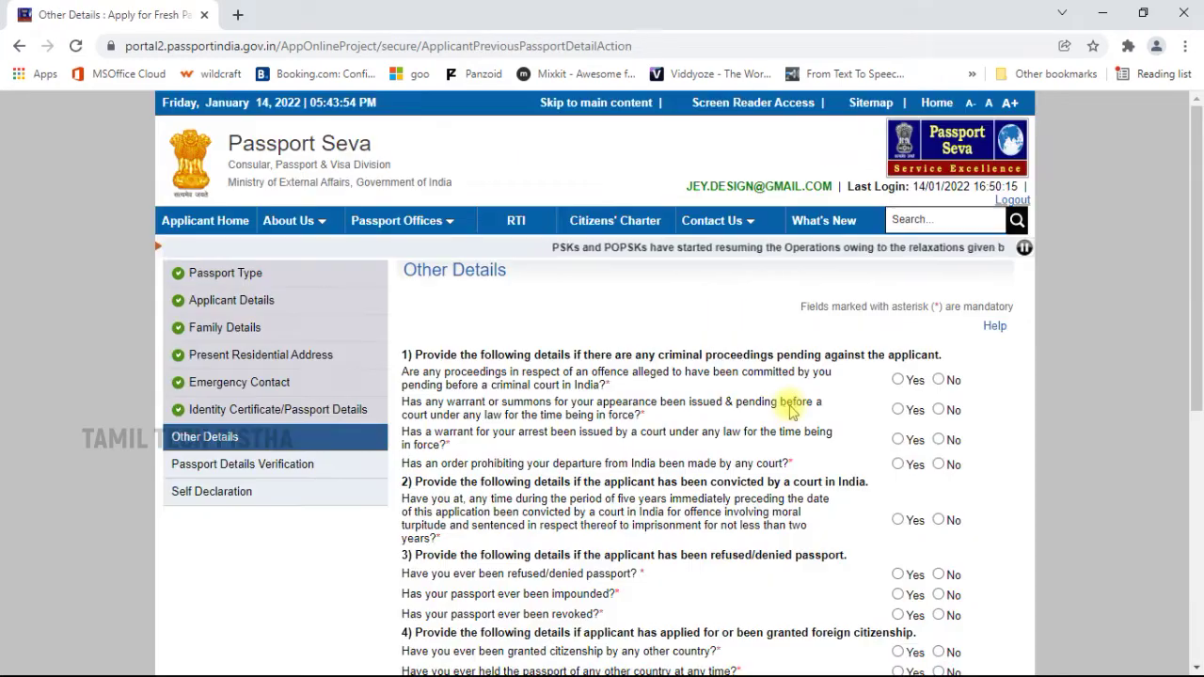
Answer No to criminal proceedings, warrant/summons, arrest warrant and departure prohibition questions.
scroll(788, 407, down, 4)
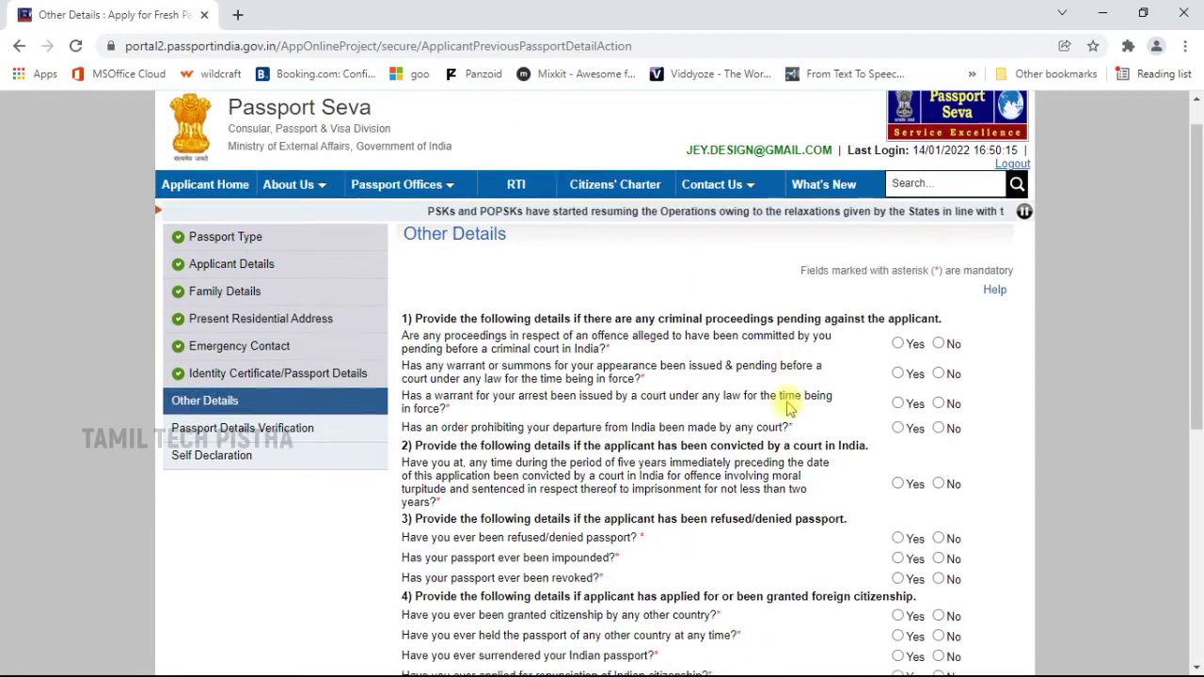
scroll(828, 376, up, 2)
scroll(844, 393, up, 2)
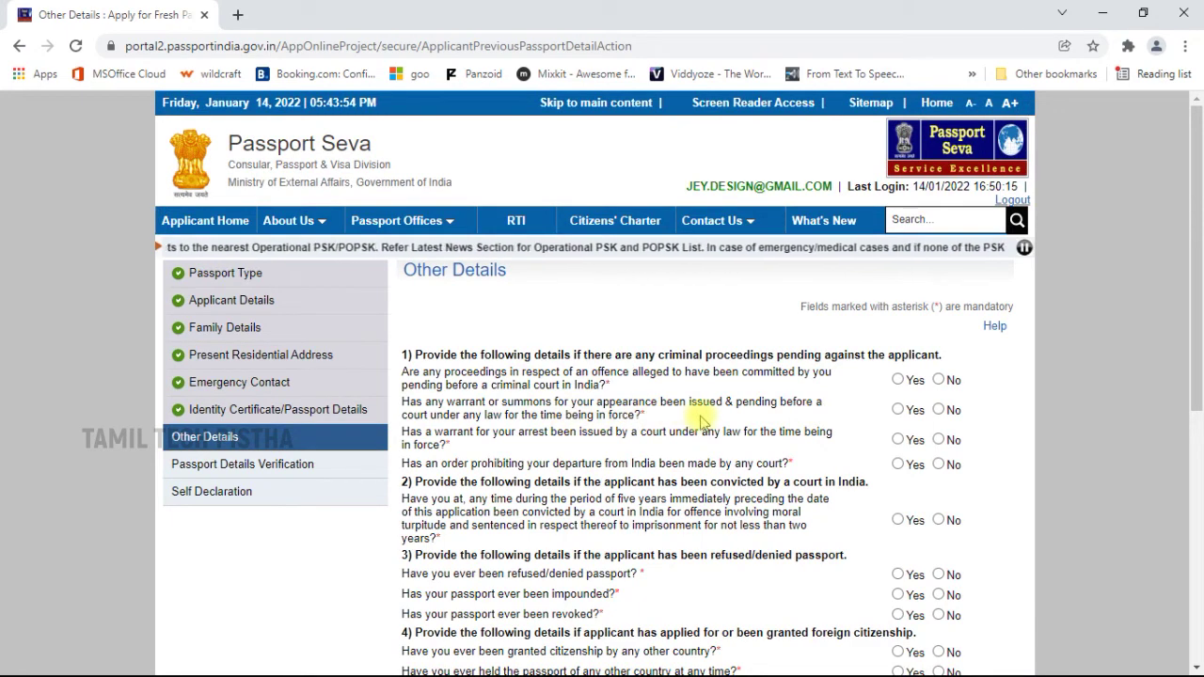
click(939, 379)
click(939, 410)
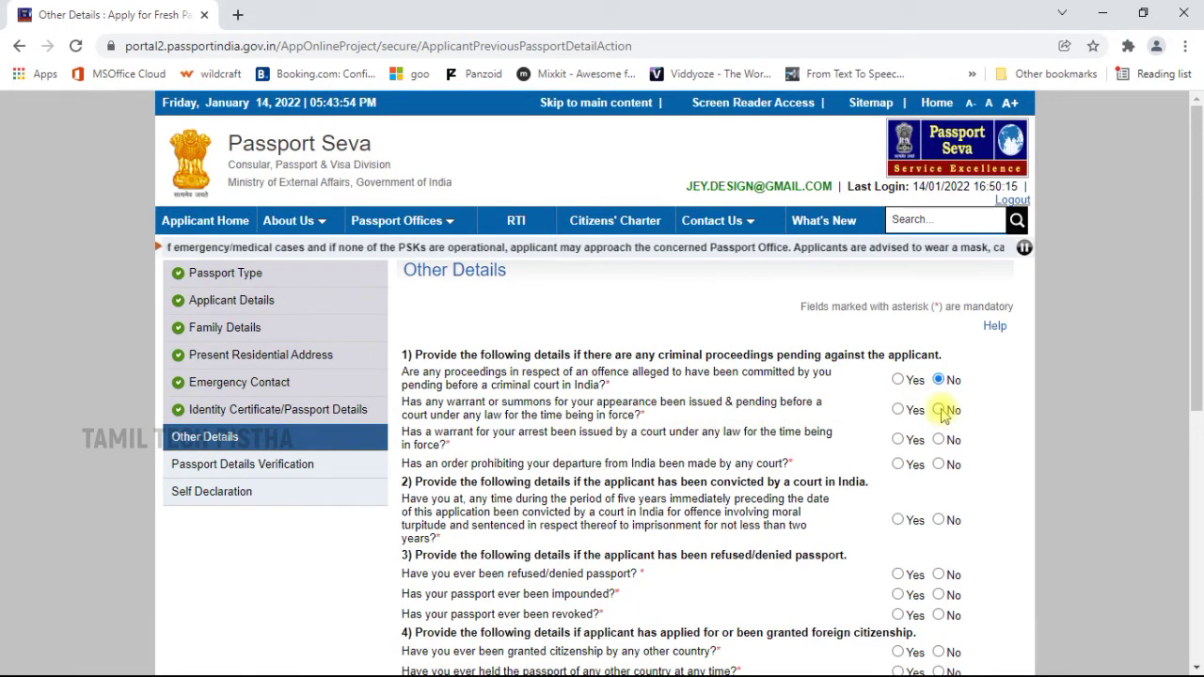
click(938, 440)
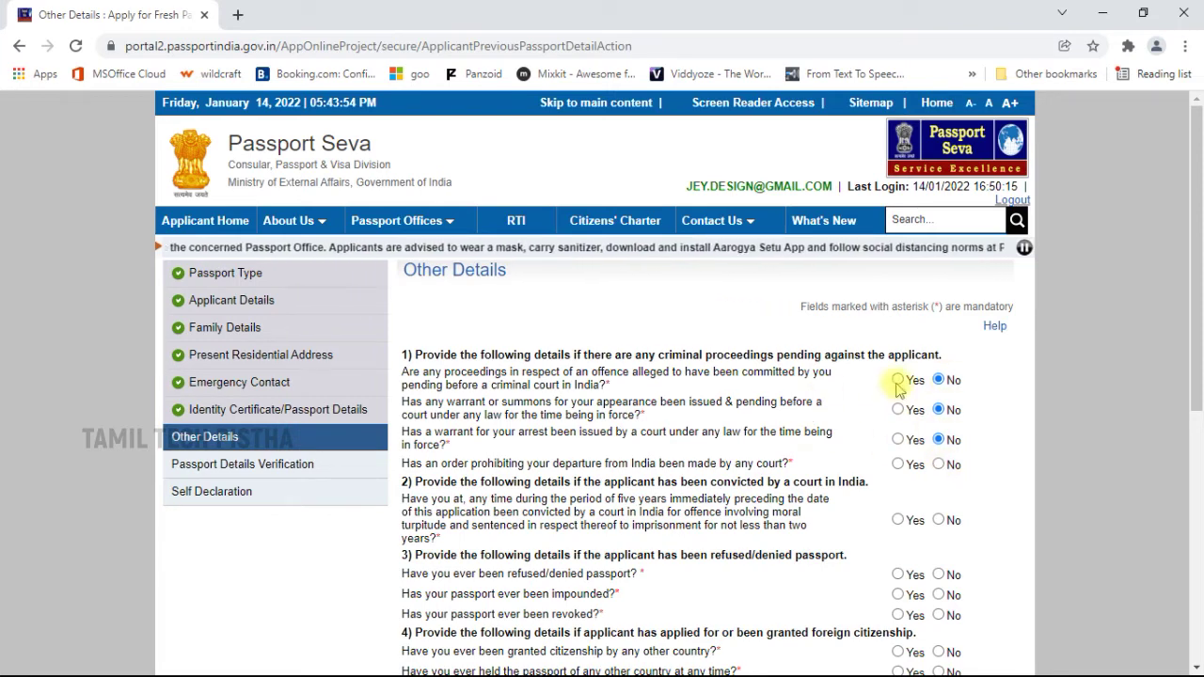
click(938, 465)
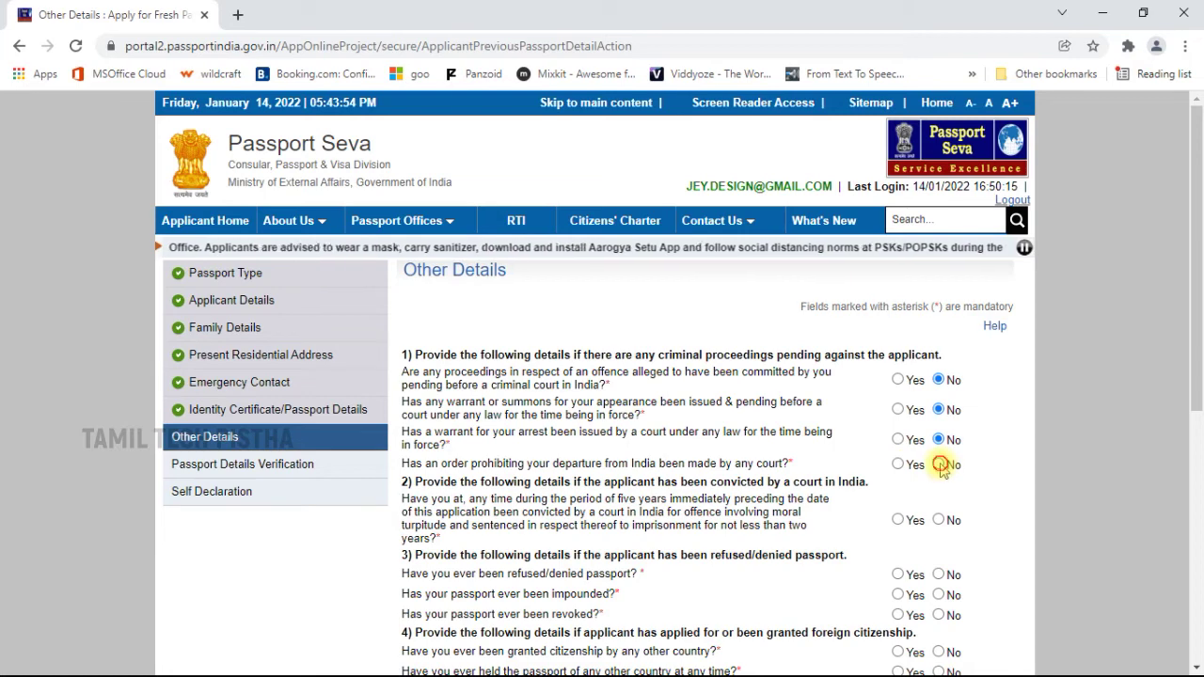
Answer No to the five-year conviction, passport impounded and passport revoked questions.
scroll(1001, 468, down, 2)
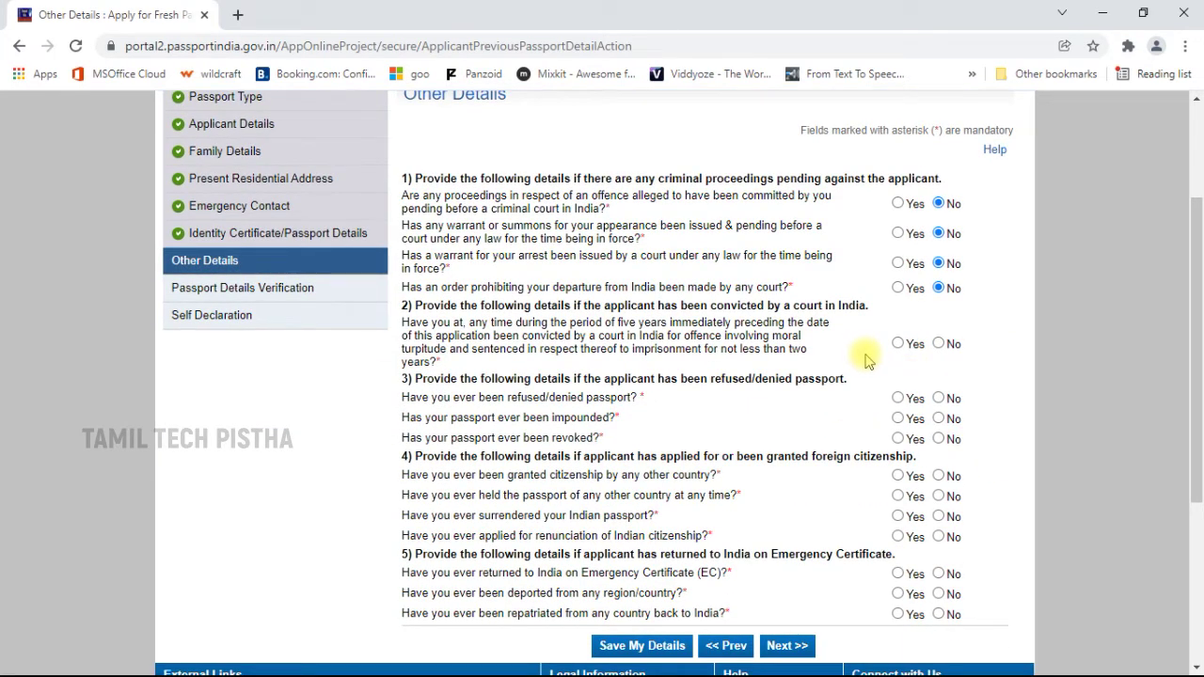
click(940, 343)
scroll(983, 379, down, 2)
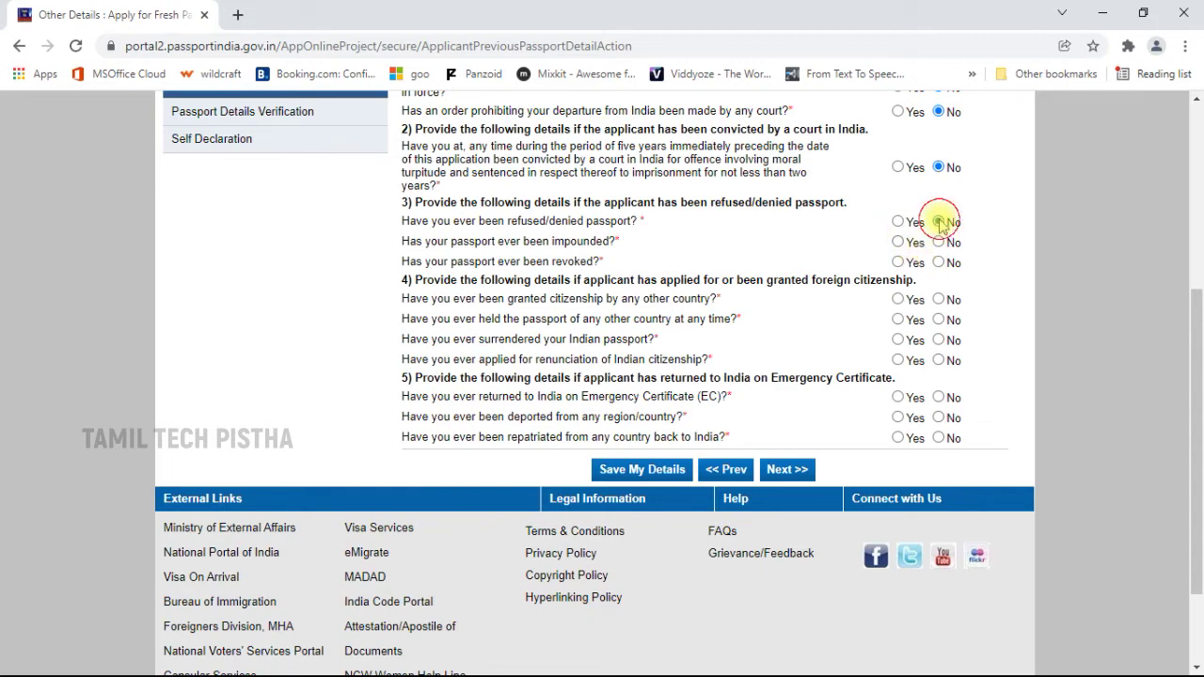
click(938, 242)
click(938, 261)
Answer No to the foreign citizenship, foreign passport, surrendered passport and renunciation questions.
scroll(1008, 266, down, 1)
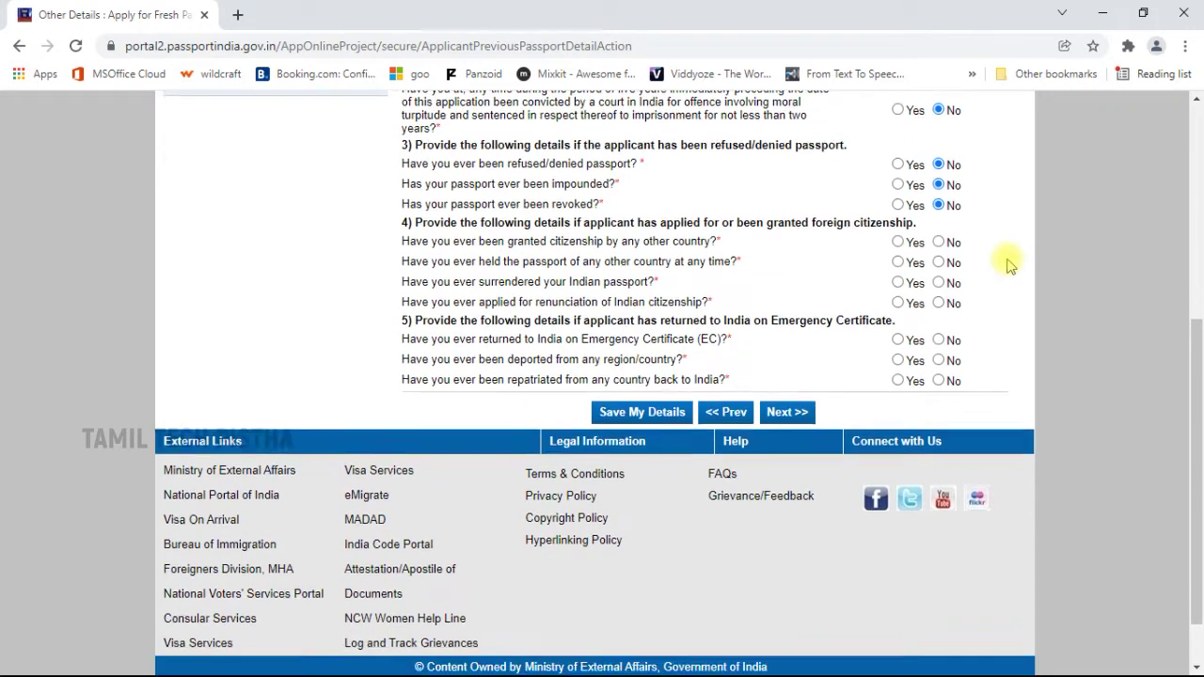
scroll(1008, 266, down, 1)
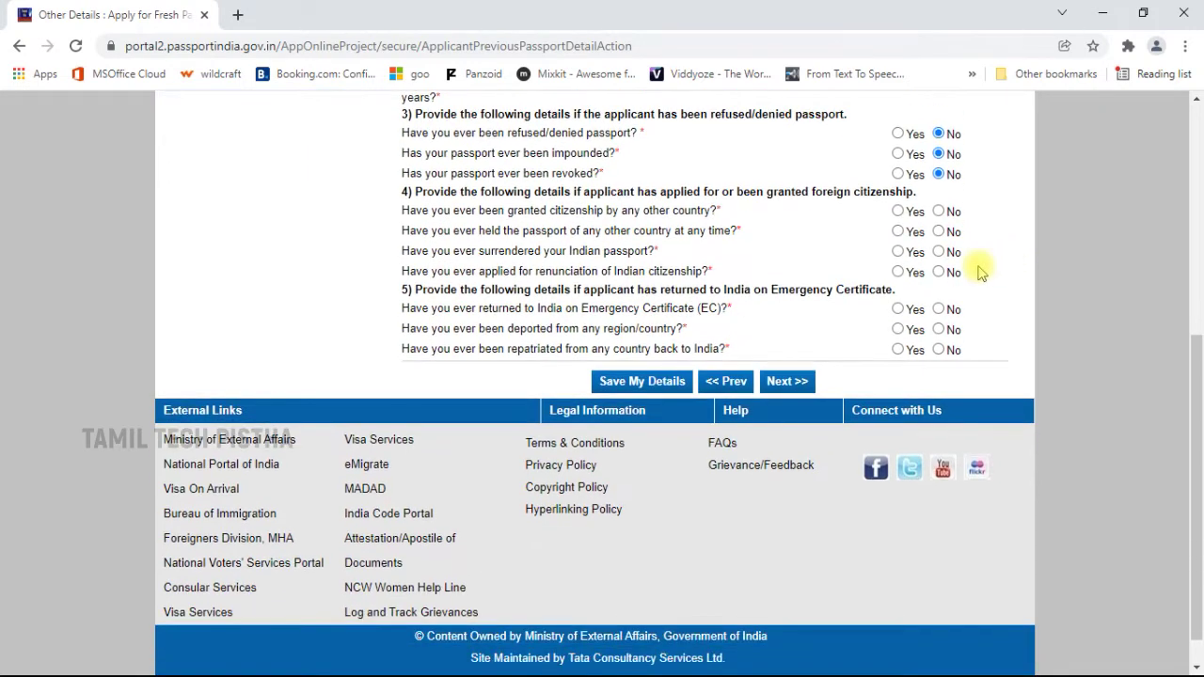
click(938, 211)
click(938, 231)
click(938, 252)
click(938, 272)
scroll(997, 287, down, 1)
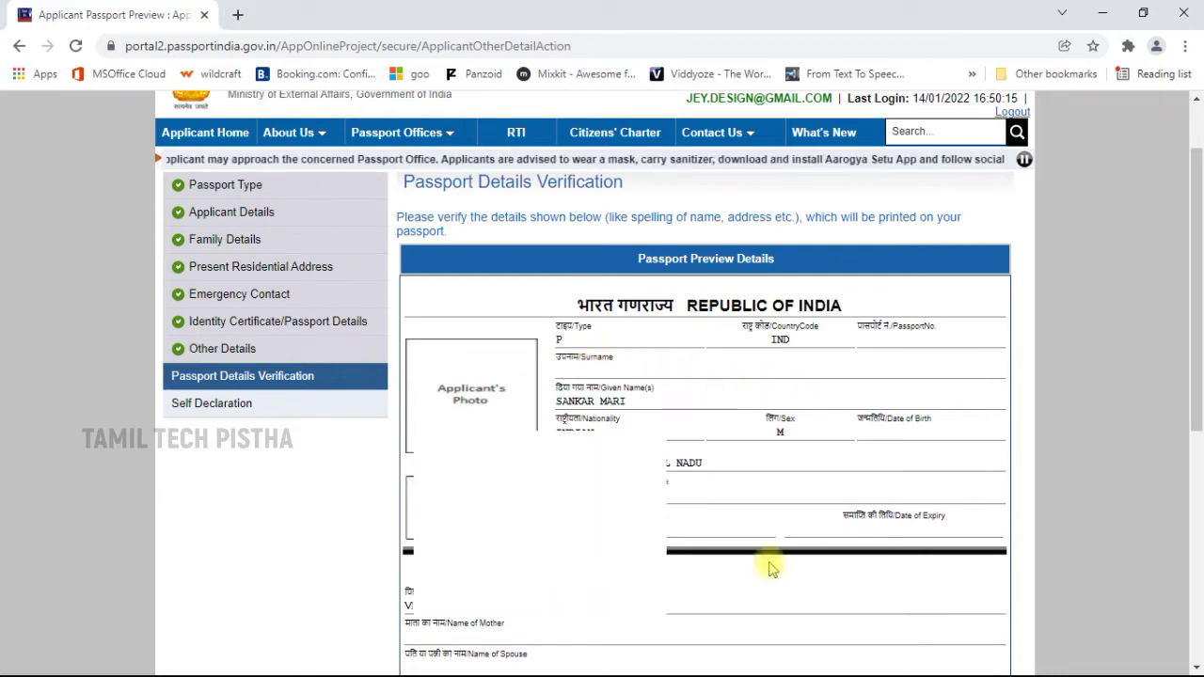
scroll(771, 564, down, 2)
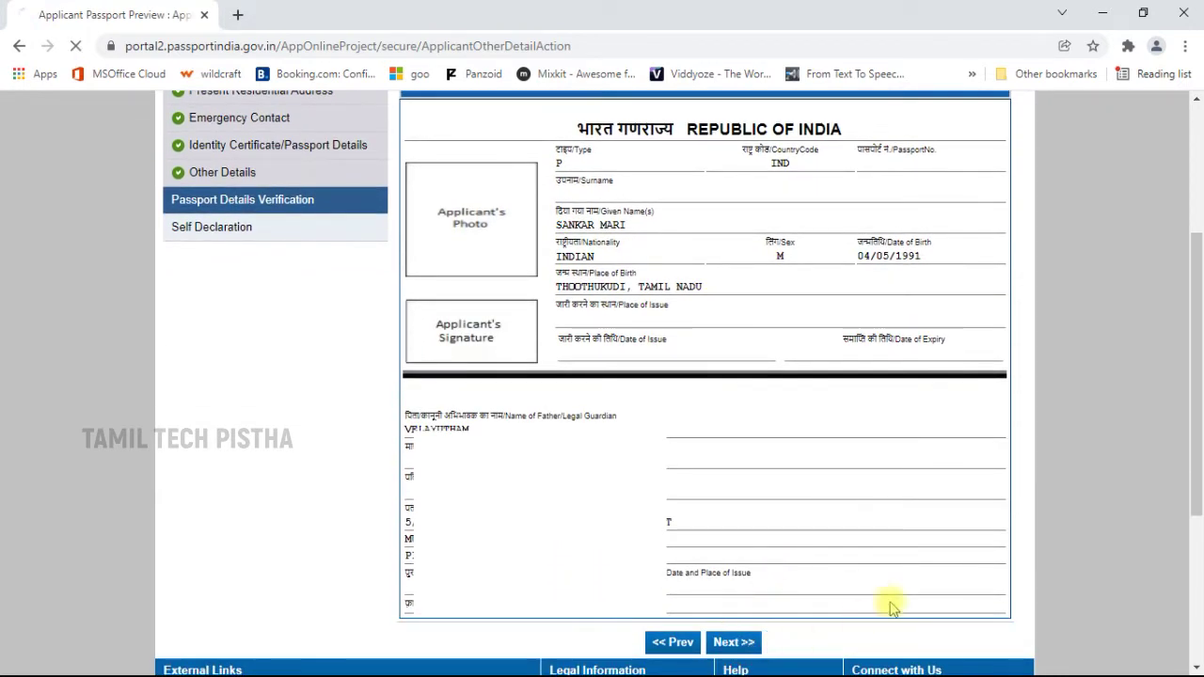